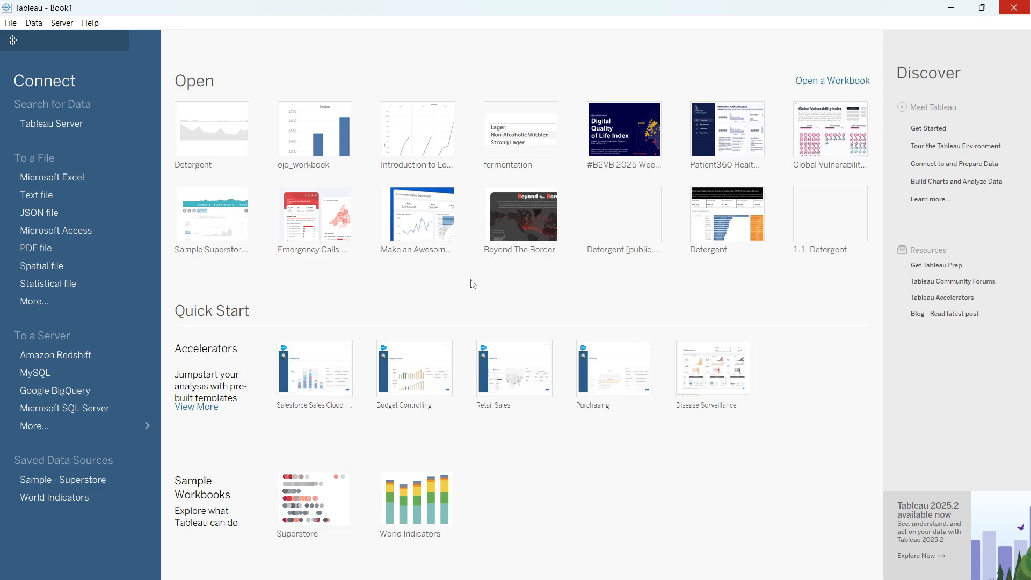
Open the Microsoft SQL Server connection form and select the existing server name for replacement.
click(89, 410)
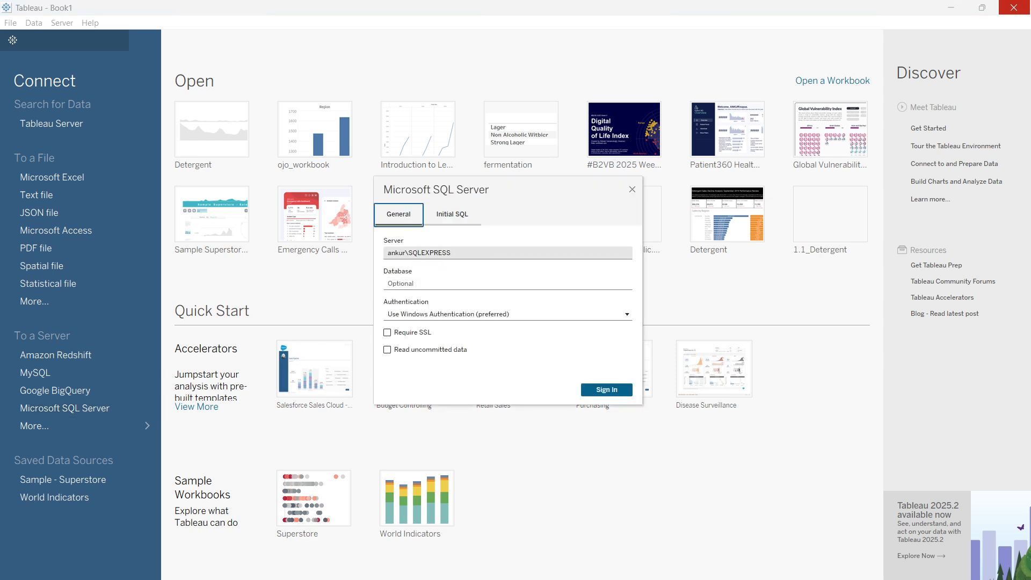
click(456, 253)
drag(456, 253, 386, 252)
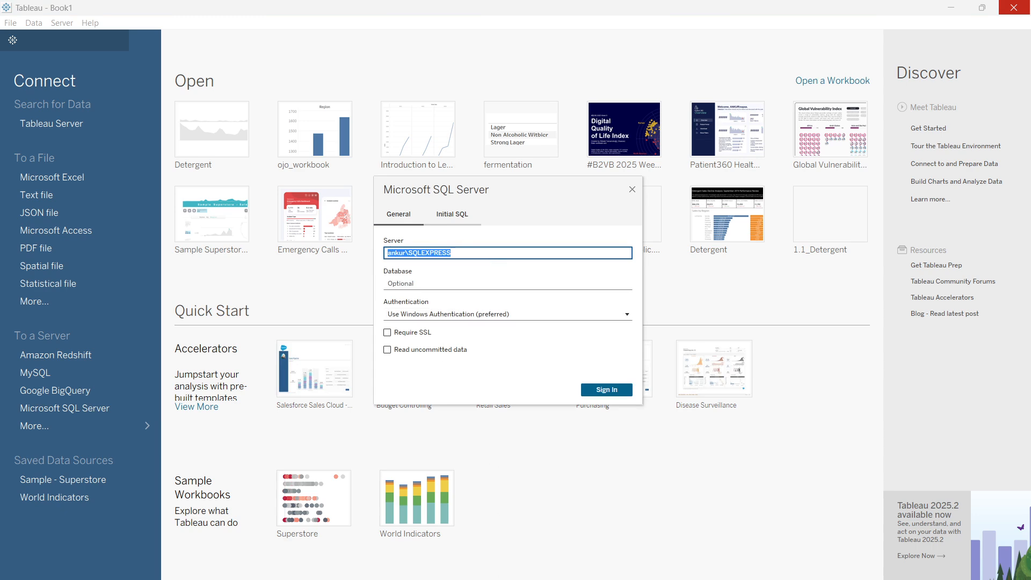
Switch to the Azure portal and review the before_injterview_sql_test database overview and its beforeinterview resource group.
click(305, 578)
click(376, 548)
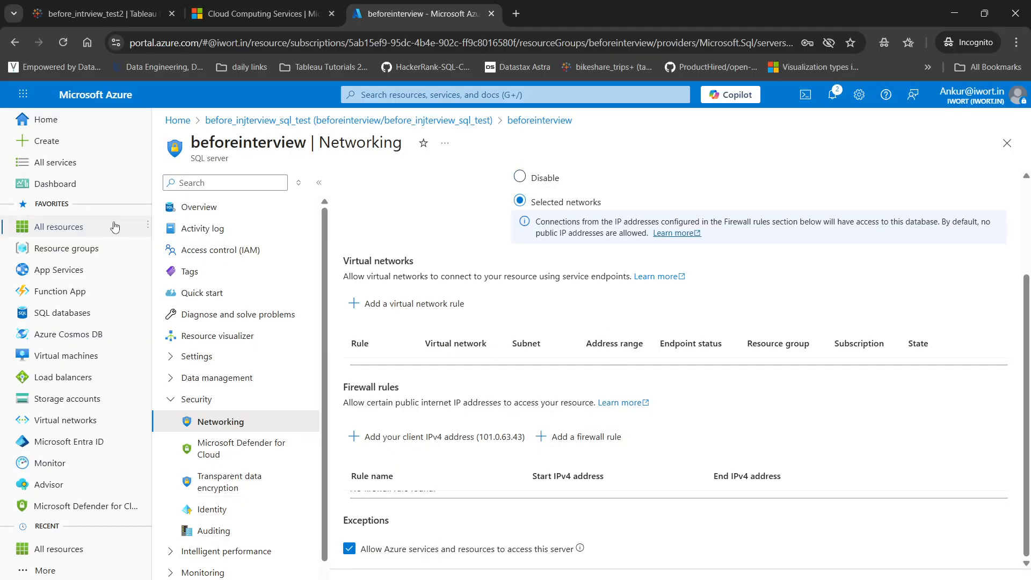
click(445, 121)
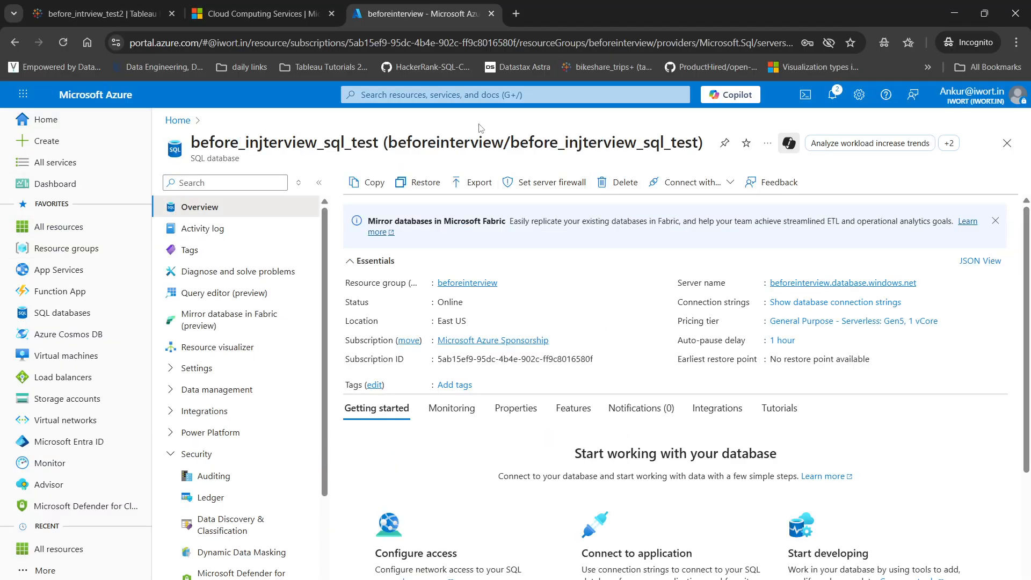
click(468, 283)
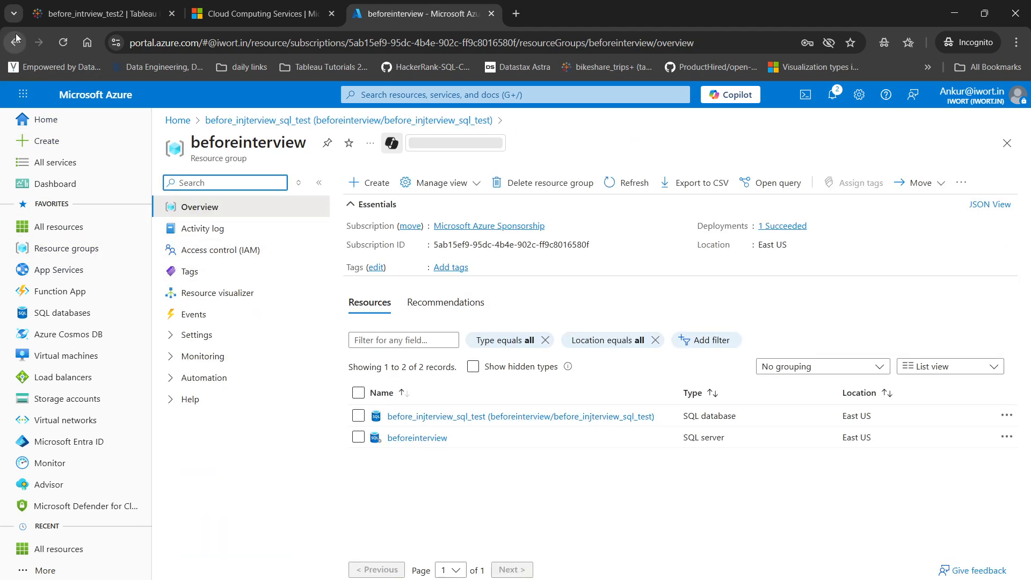
click(425, 410)
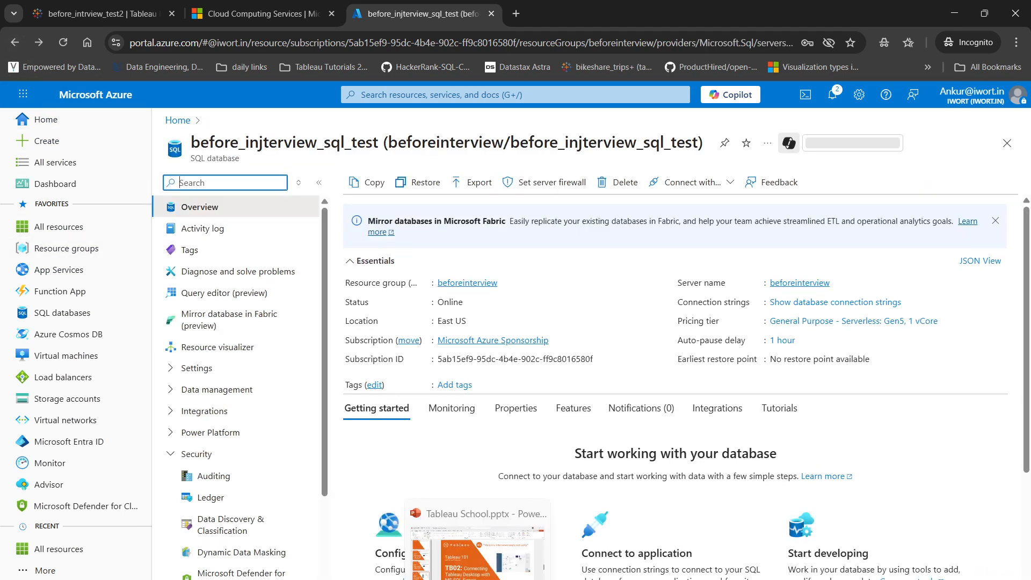
Switch to Azure Data Studio and create a new query on the beforeinterview.database.windows.net server.
click(446, 579)
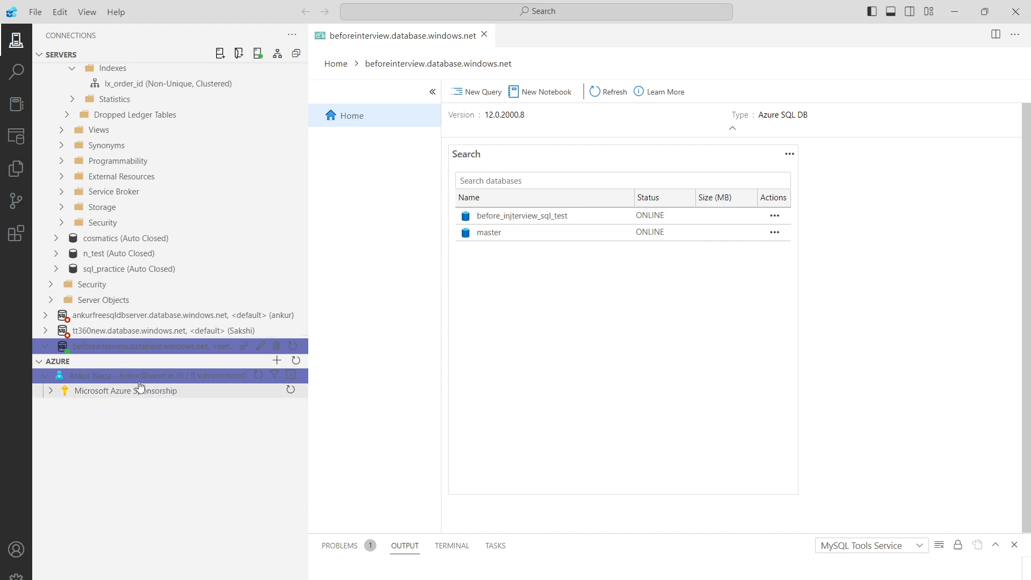
click(192, 351)
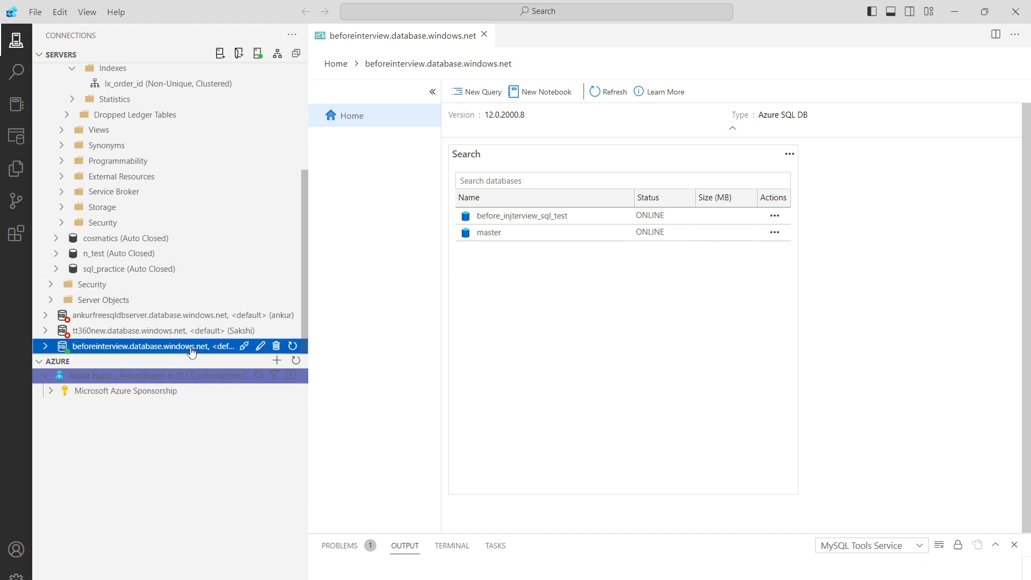
click(480, 92)
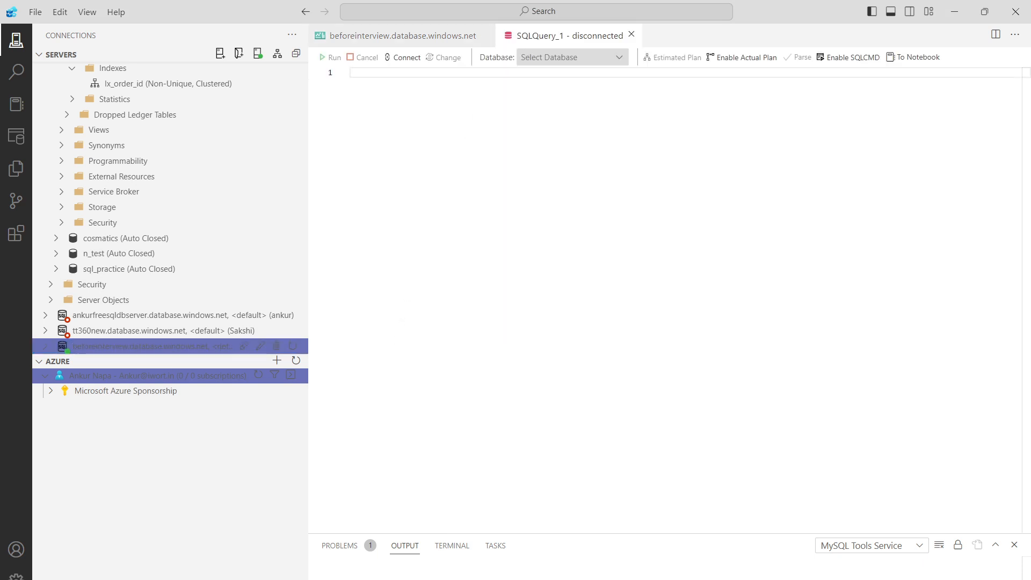
click(111, 352)
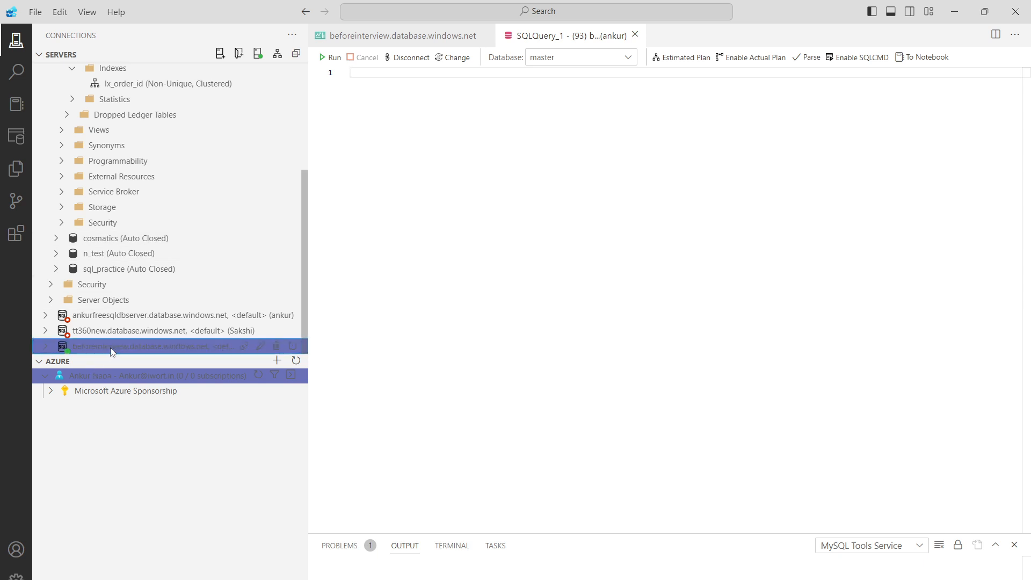
right_click(111, 352)
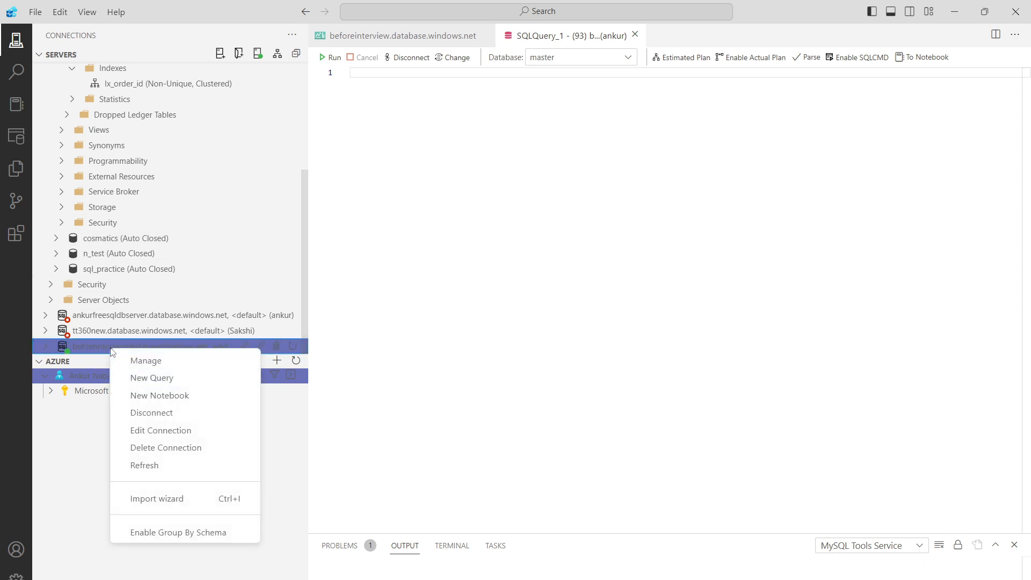
click(183, 502)
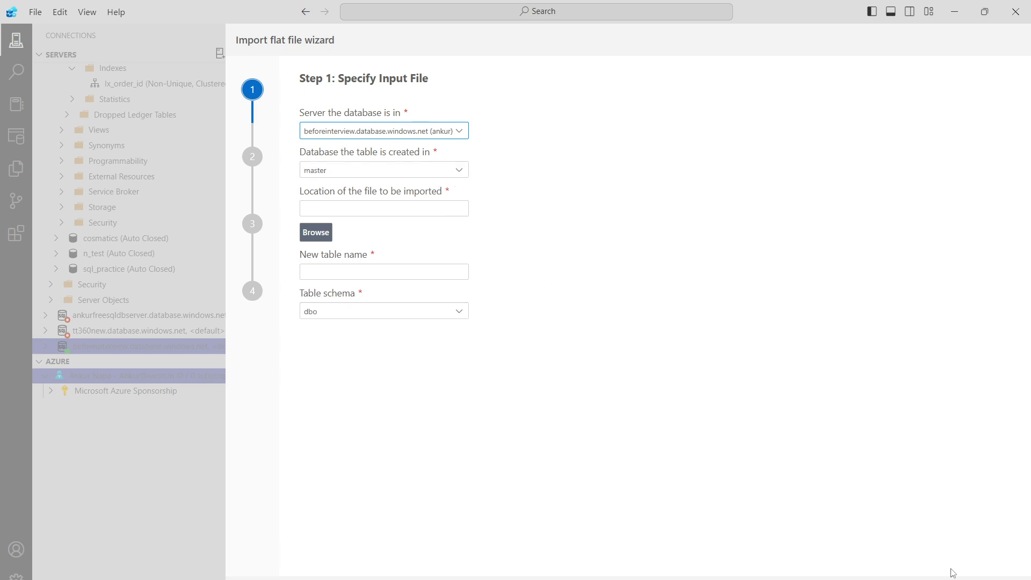
click(969, 579)
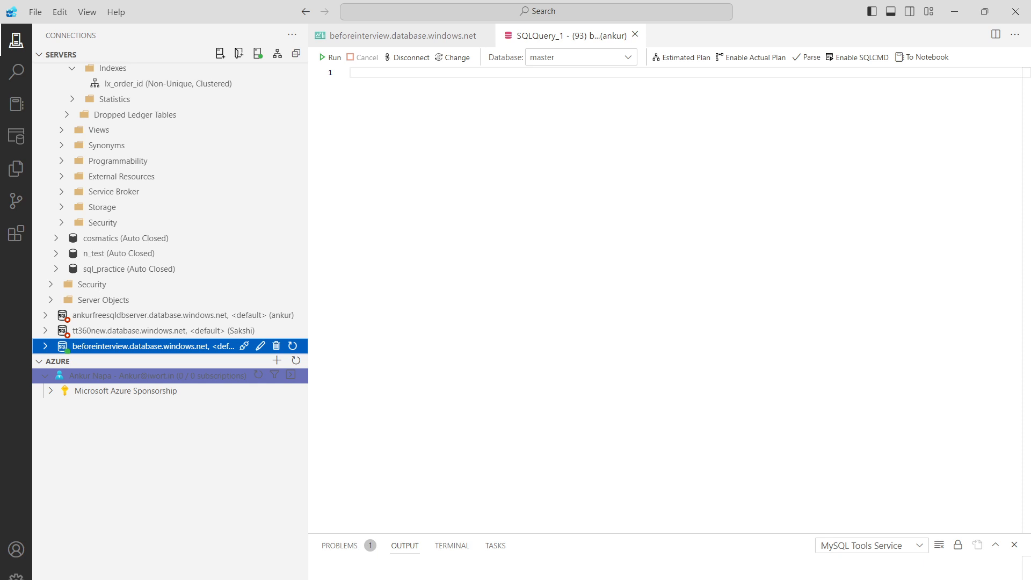
Begin a "create database" statement and set the query's database to before_injterview_sql_test.
click(331, 144)
text(c)
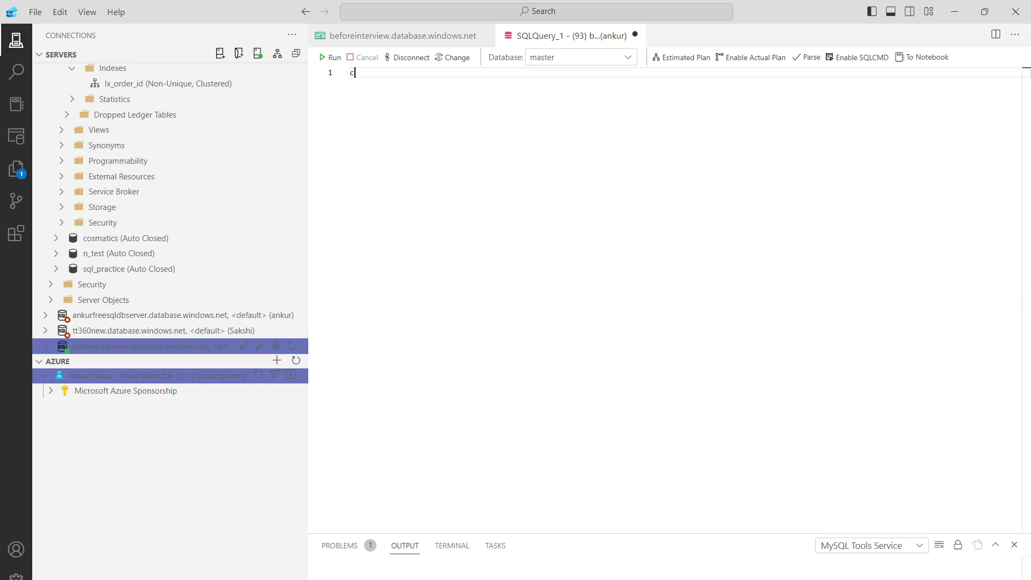
text(reate database)
click(577, 63)
click(585, 73)
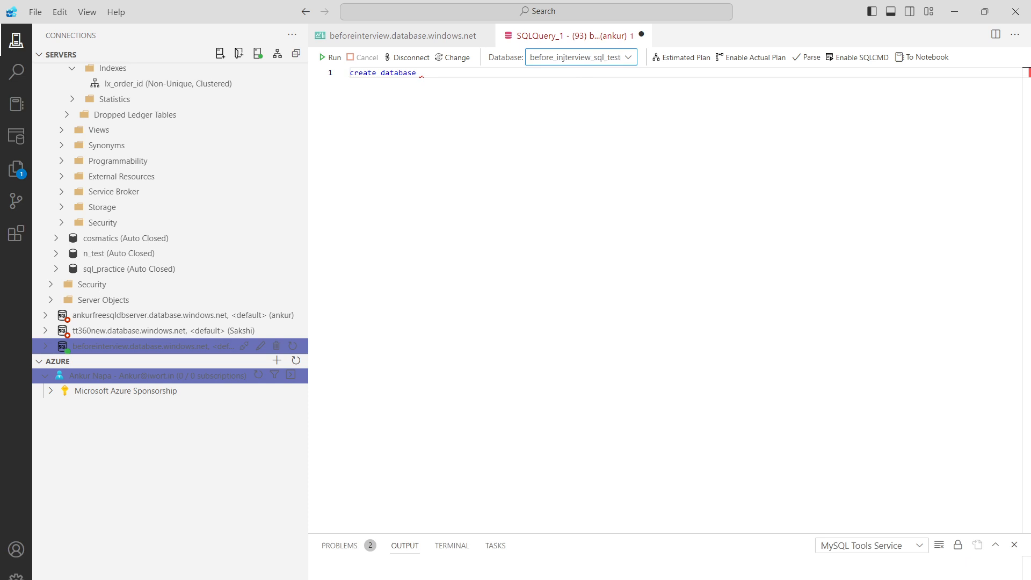
Complete the create statement with the database name craft_beer_sales and run it.
click(422, 73)
text(craft_beer_sales)
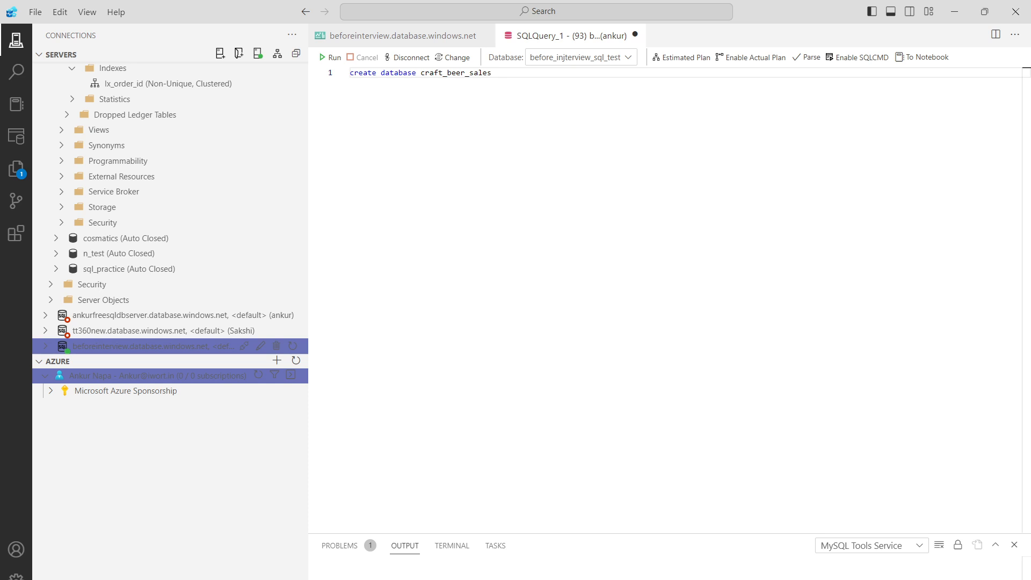
drag(492, 73, 350, 74)
click(330, 58)
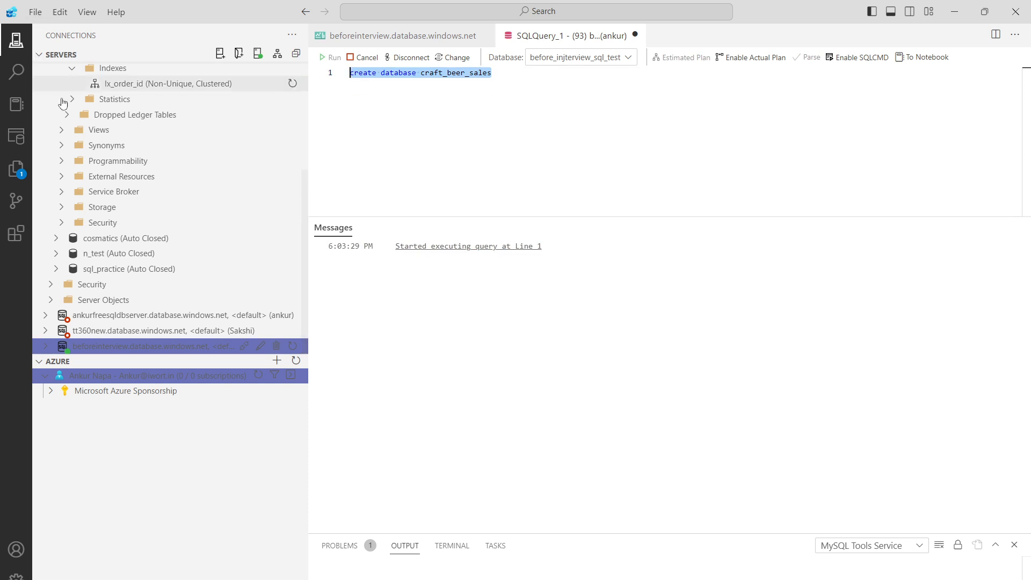
Start the flat file import wizard on the beforeinterview server with before_injterview_sql_test as the destination database.
right_click(185, 346)
click(251, 504)
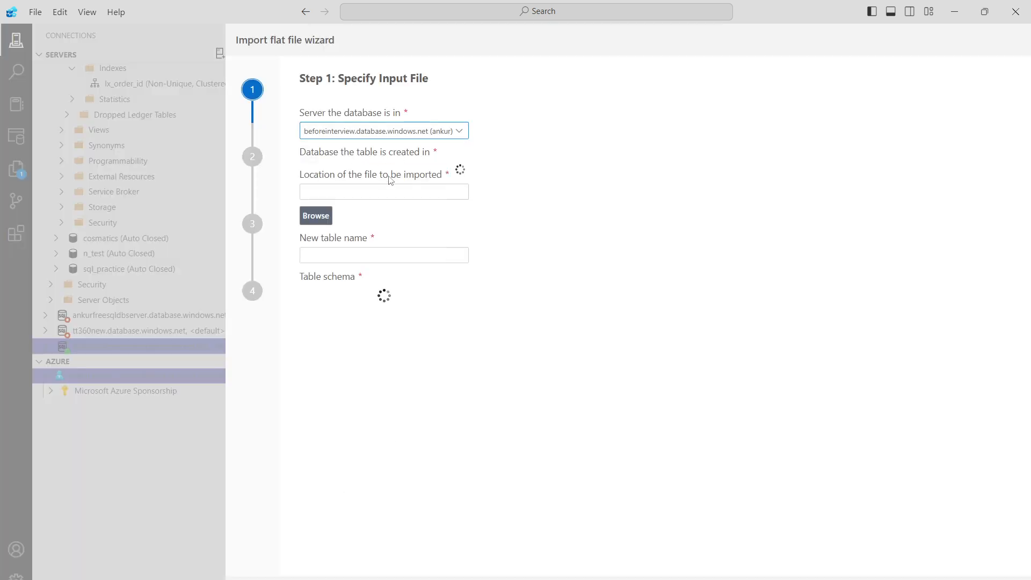
click(443, 172)
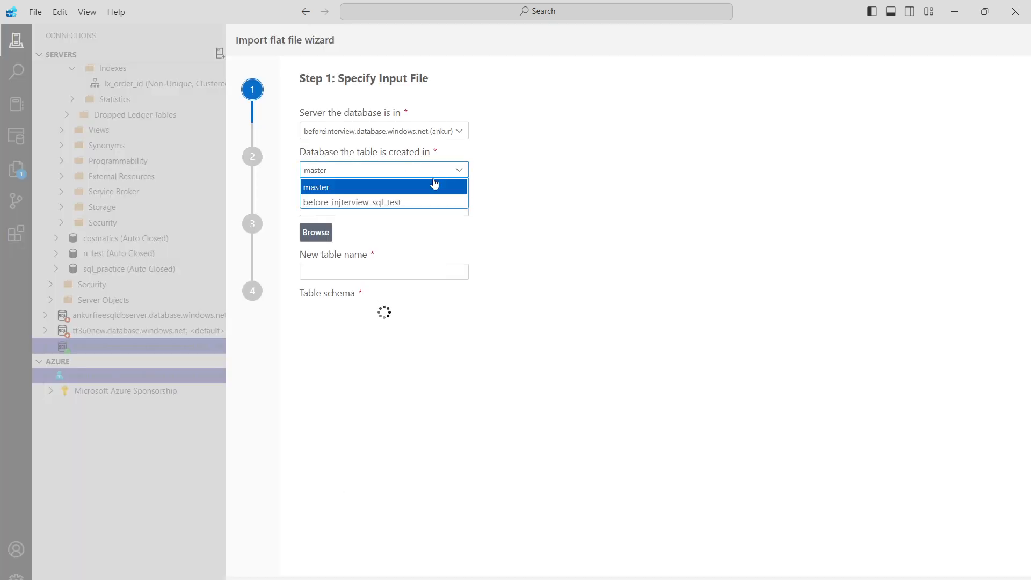
click(412, 204)
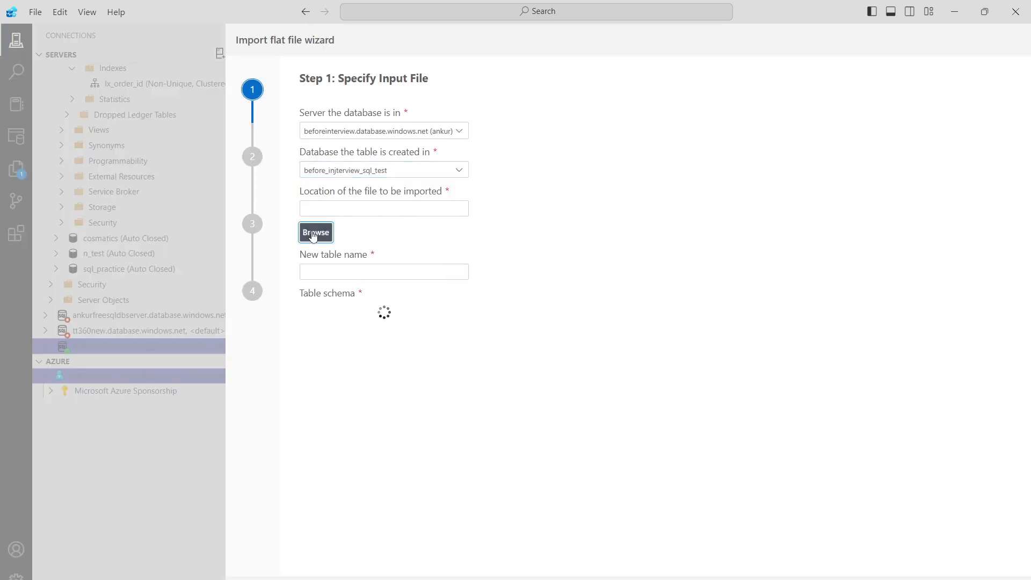
Choose kingfisher_beer_sales_3months_daily.csv from the Beer_intelligence folder in Documents as the file to import.
click(315, 235)
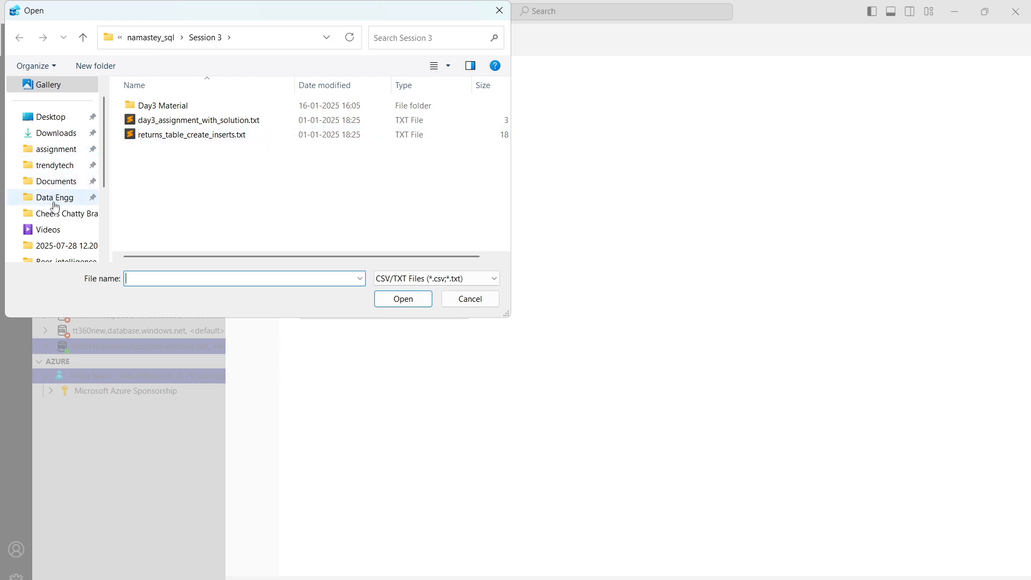
click(56, 182)
scroll(285, 180, down, 2)
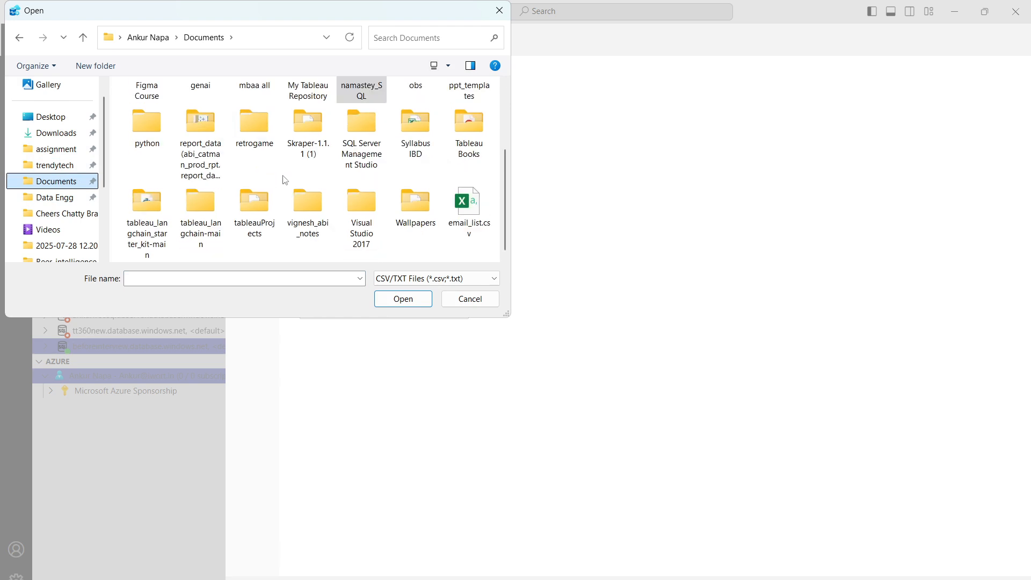
scroll(285, 180, up, 2)
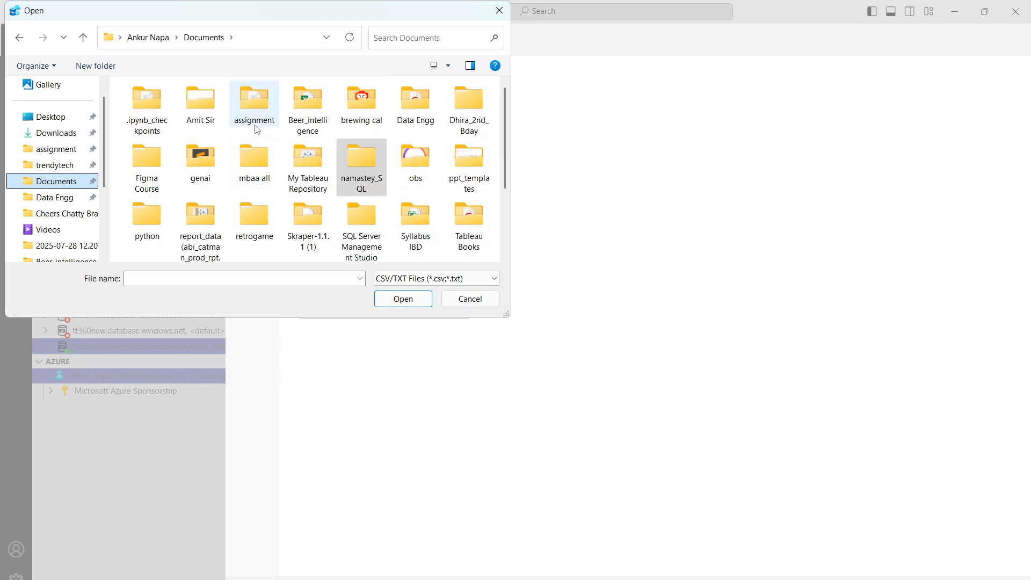
click(309, 116)
double_click(310, 116)
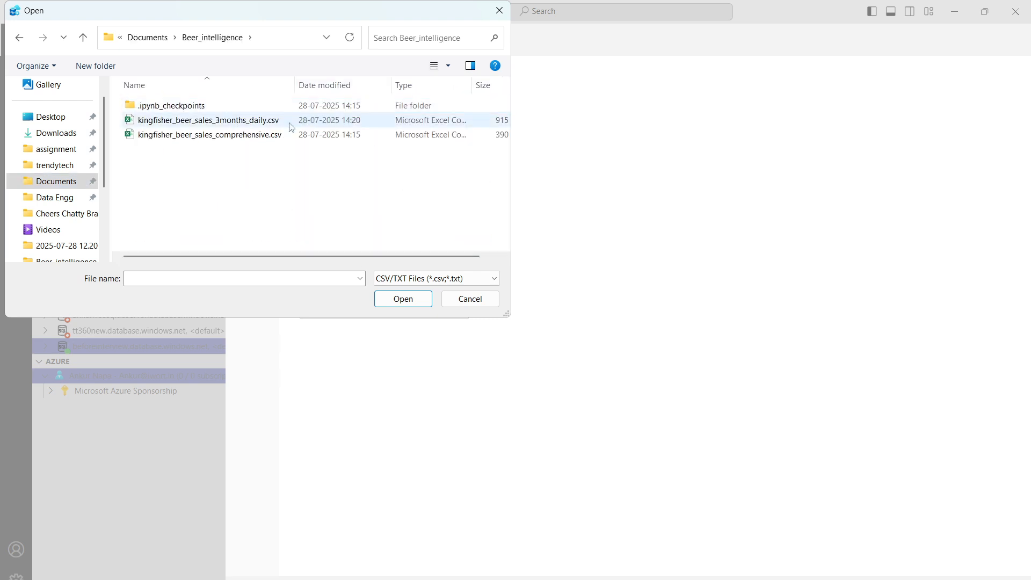
click(228, 125)
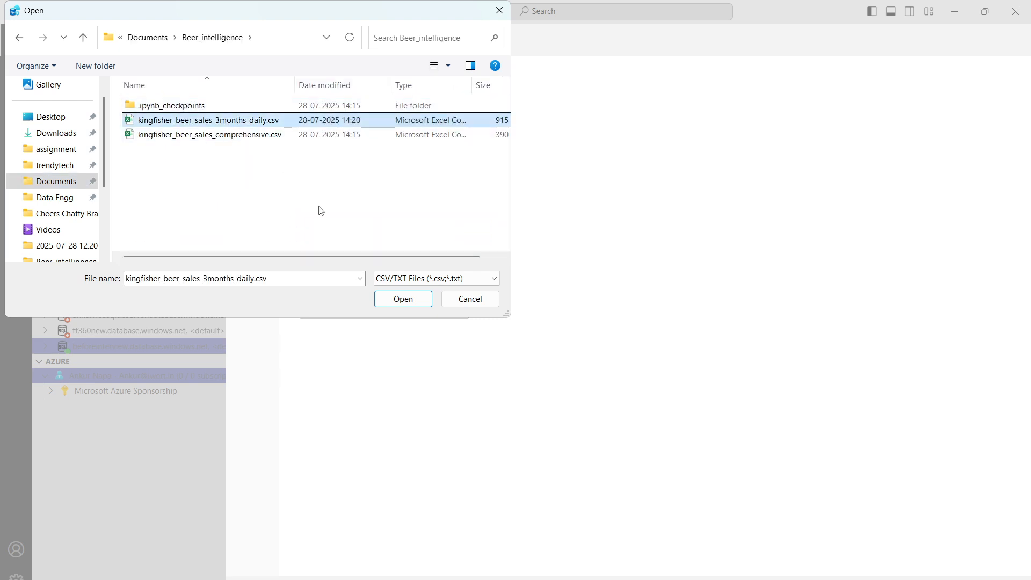
click(387, 300)
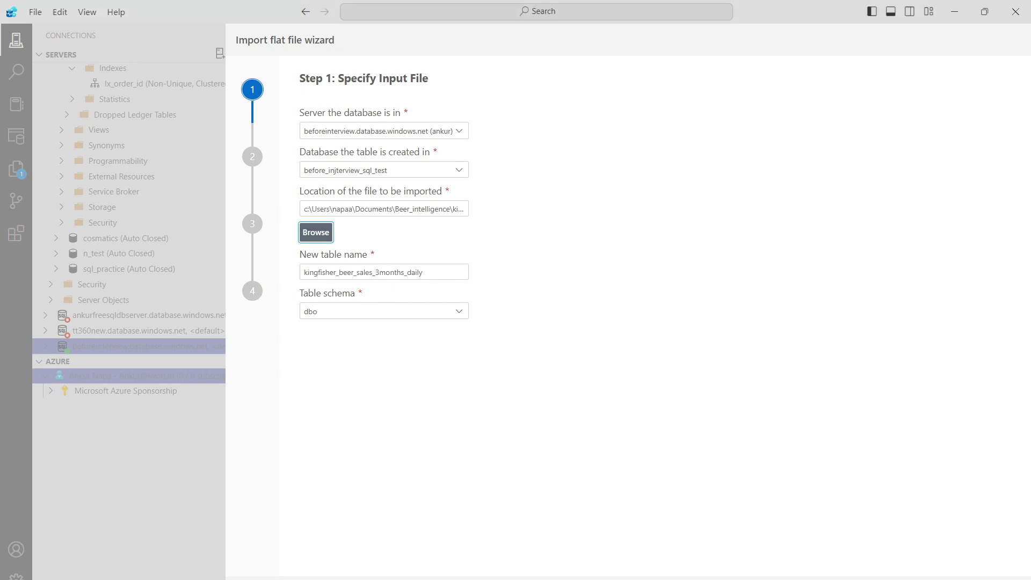
Remove the kingfisher_ prefix from the new table name, shorten its ending, and proceed to the data preview.
click(339, 272)
key(BackSpace)
key(BackSpace)
key(BackSpace)
key(BackSpace)
key(BackSpace)
key(BackSpace)
key(BackSpace)
key(BackSpace)
key(BackSpace)
key(BackSpace)
key(BackSpace)
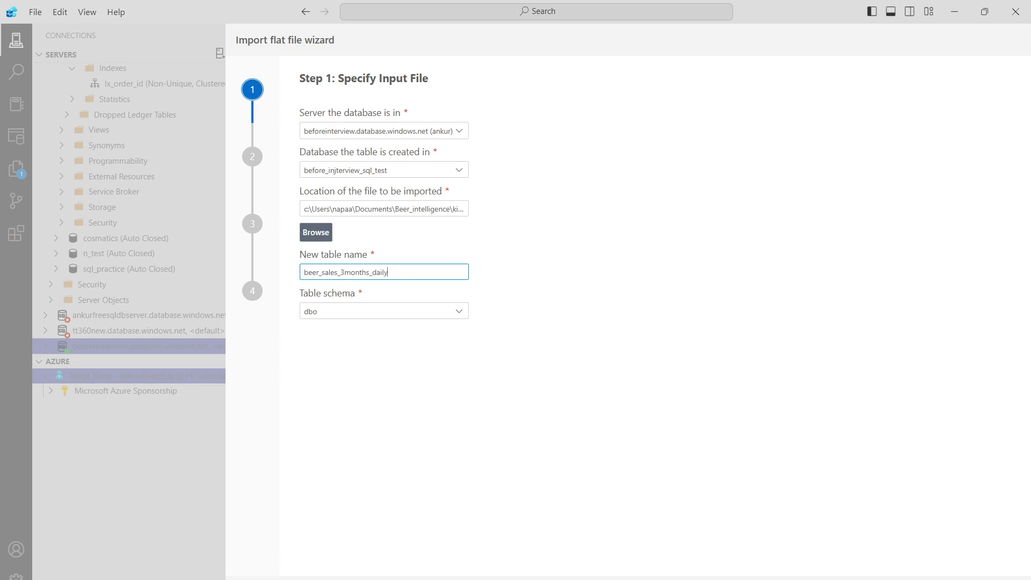
key(BackSpace)
key(BackSpace)
key(BackSpace)
key(BackSpace)
key(BackSpace)
key(BackSpace)
key(BackSpace)
key(BackSpace)
key(BackSpace)
key(BackSpace)
click(778, 578)
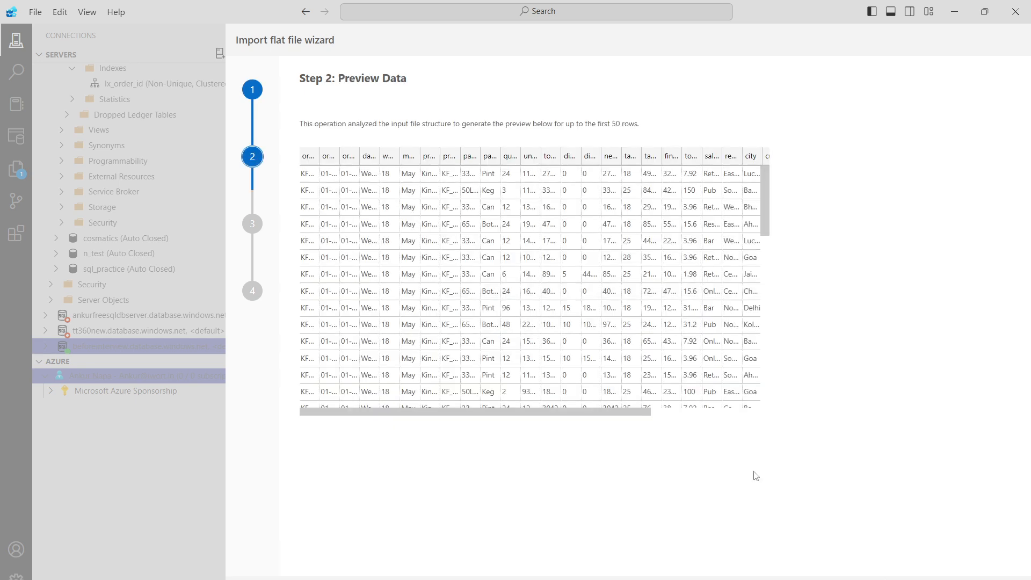
Import the file with order_id as the primary key and nulls allowed for all columns.
click(778, 578)
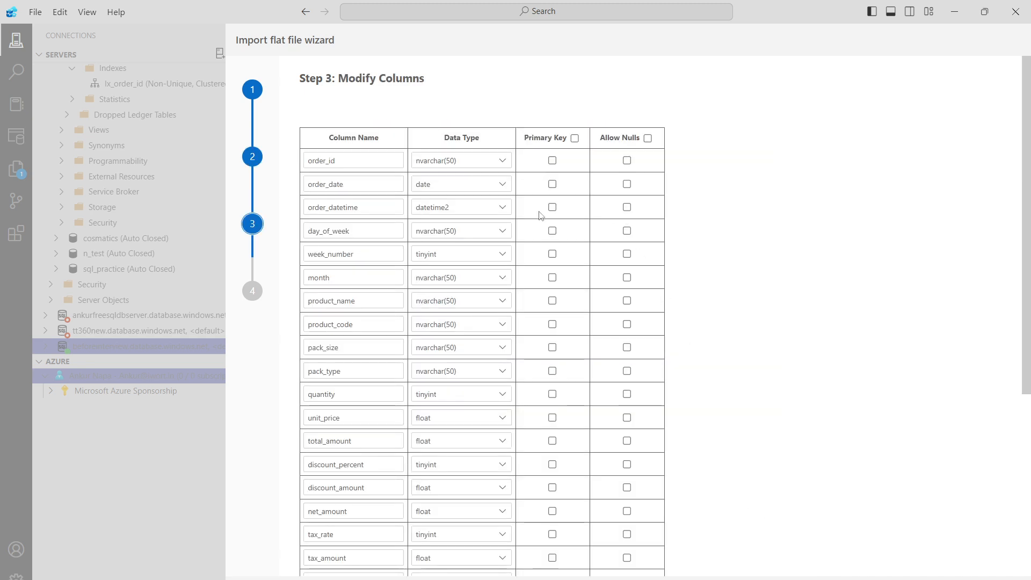
click(552, 161)
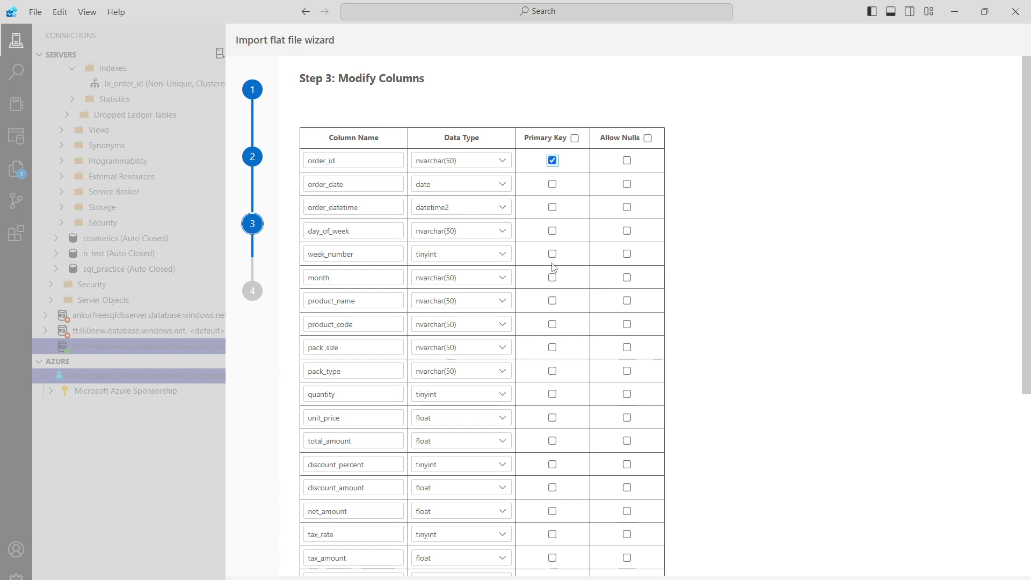
click(648, 138)
click(910, 578)
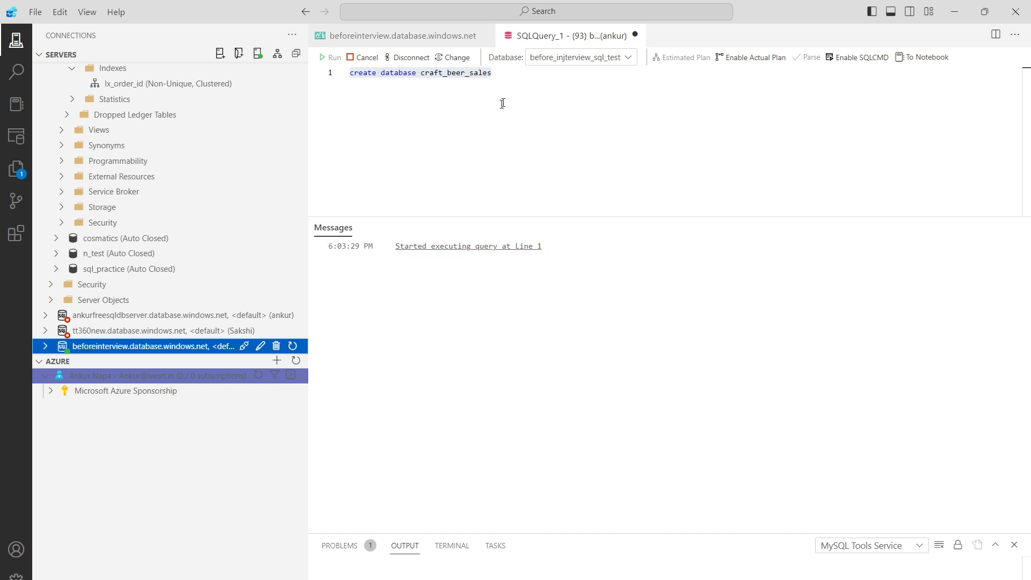
Replace "create database" in the query with "select * from" ahead of craft_beer_sales.
drag(417, 73, 345, 73)
click(415, 72)
drag(417, 73, 351, 73)
text(seele)
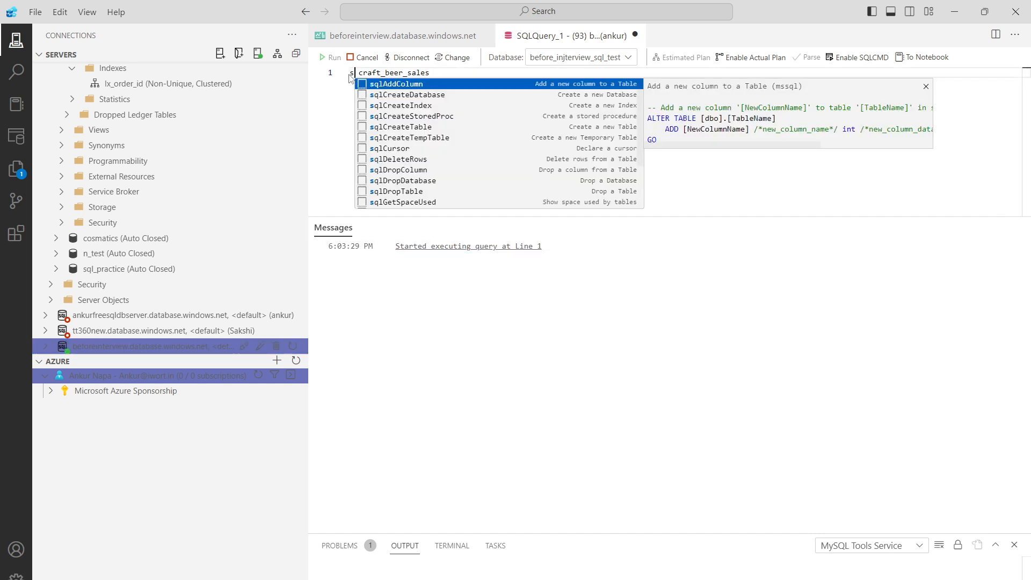
key(BackSpace)
key(BackSpace)
key(BackSpace)
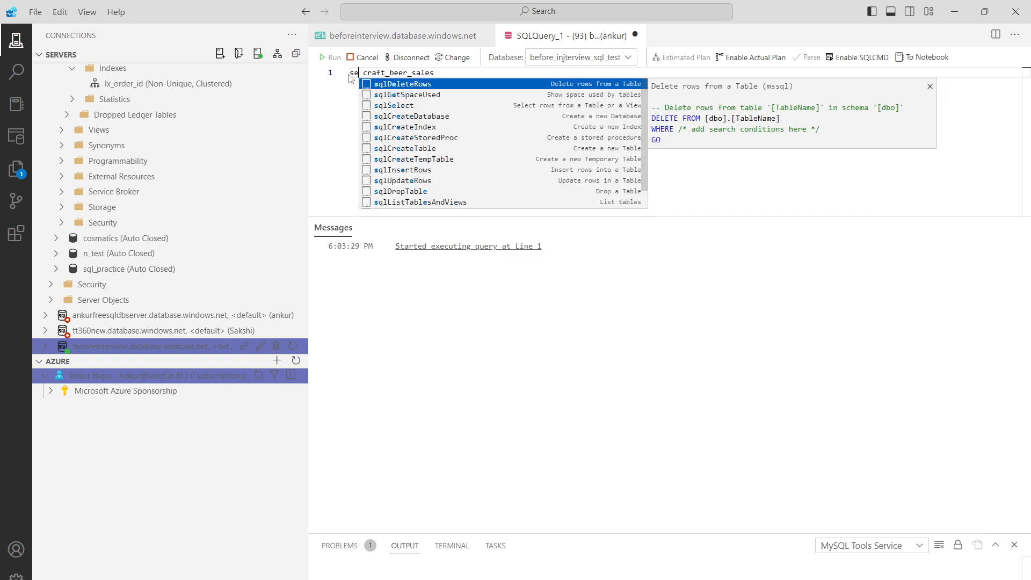
text(lect * from)
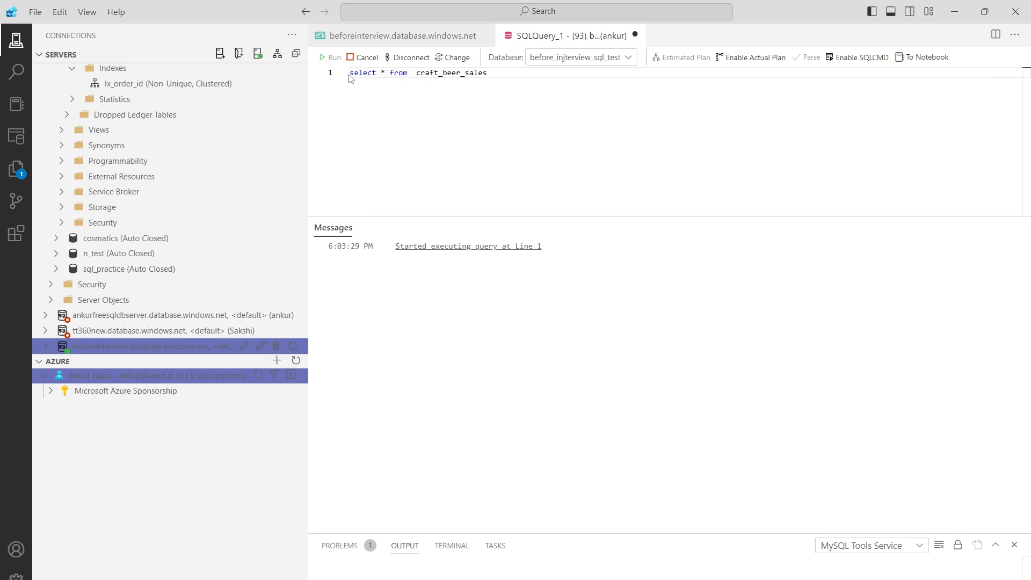
click(499, 72)
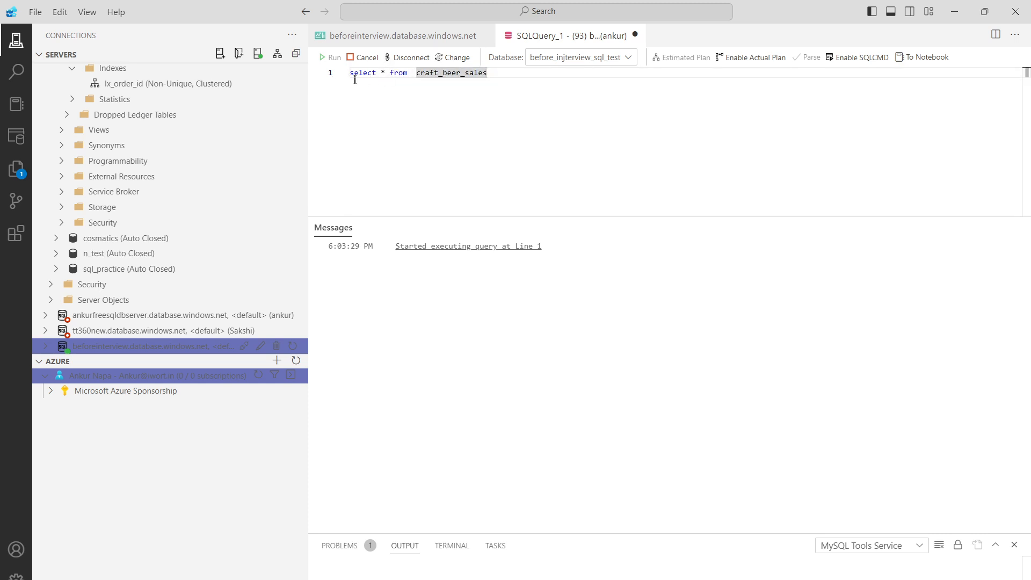
Expand the tables of the craft_beer_sales database on the beforeinterview.database.windows.net server to examine what it contains.
click(47, 346)
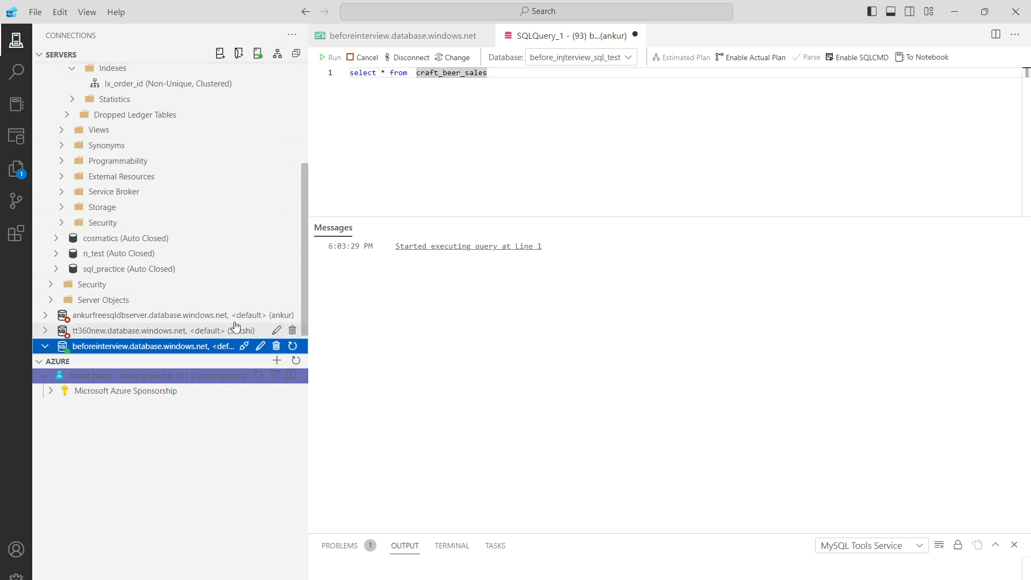
click(45, 347)
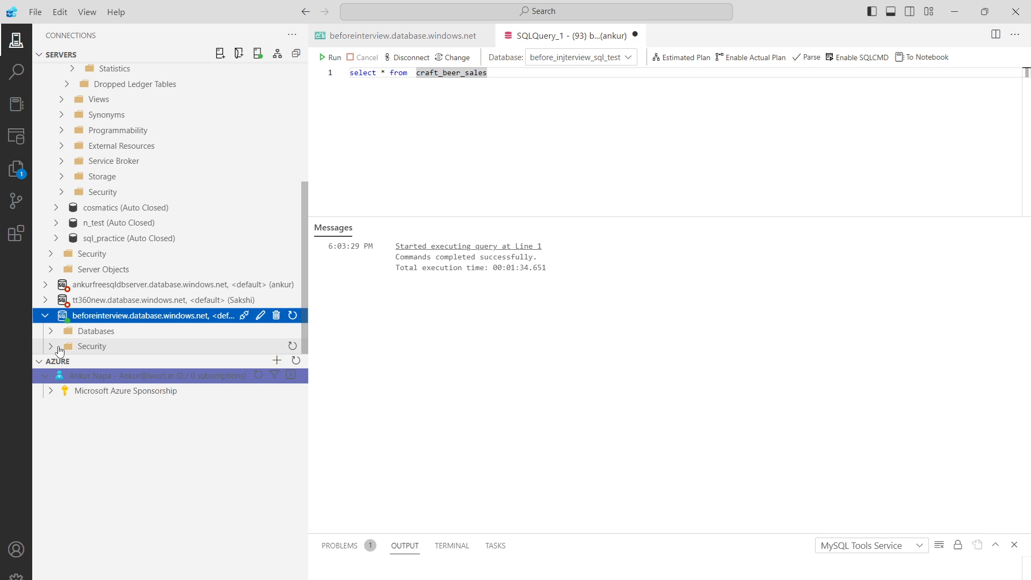
click(152, 337)
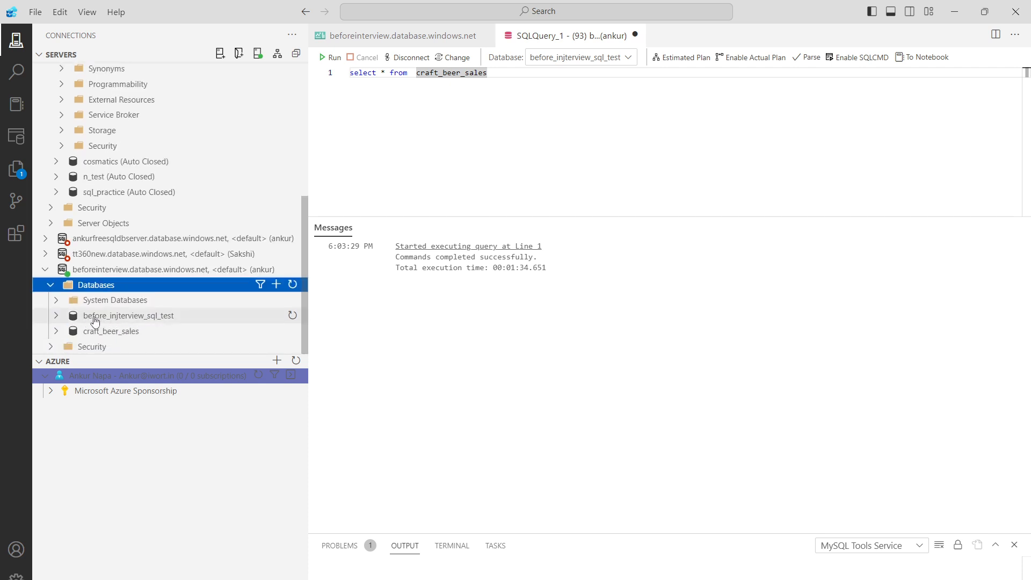
click(58, 334)
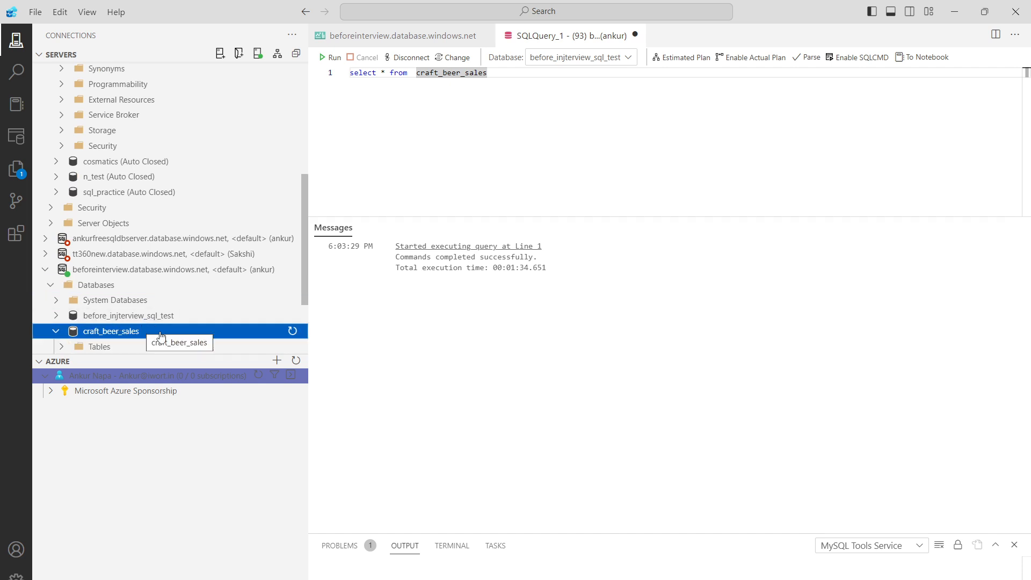
scroll(161, 336, down, 2)
click(79, 250)
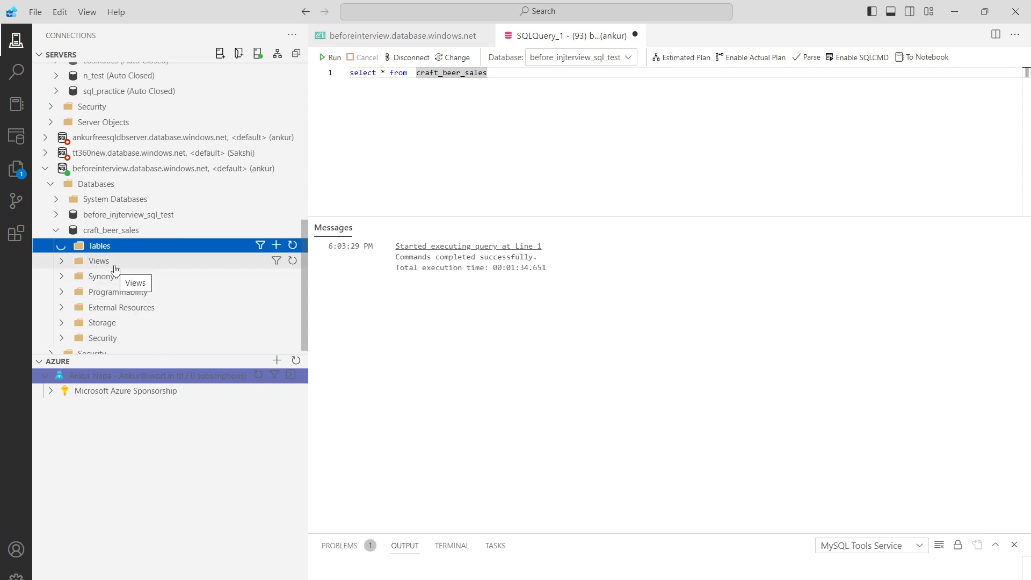
Try to run the select query on craft_beer_sales.
drag(487, 75, 350, 75)
click(331, 57)
Change the queried table name to beer_sales and run the query against the before_injterview_sql_test database.
click(453, 75)
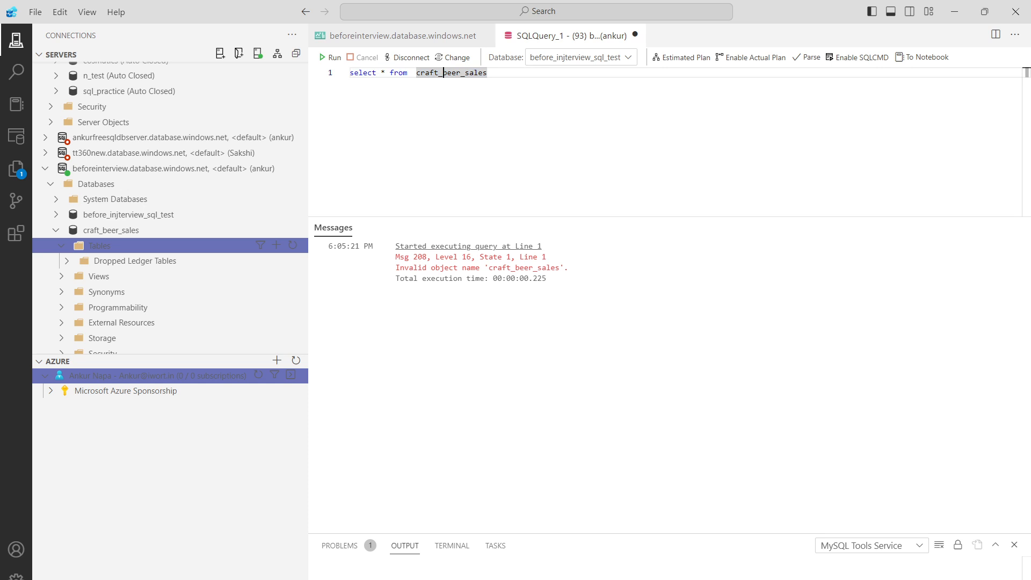
key(BackSpace)
key(BackSpace)
key(BackSpace)
key(BackSpace)
key(BackSpace)
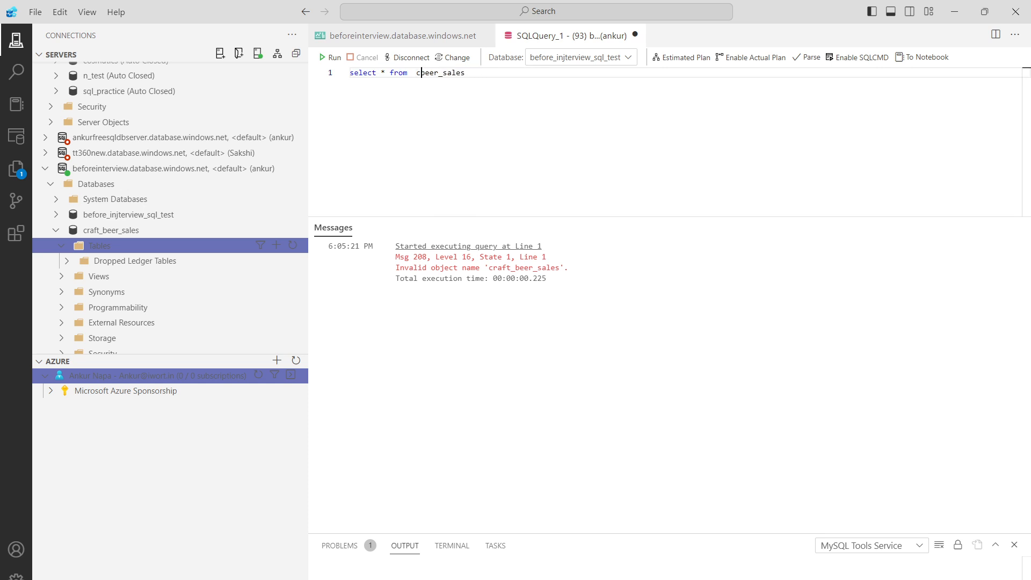
key(BackSpace)
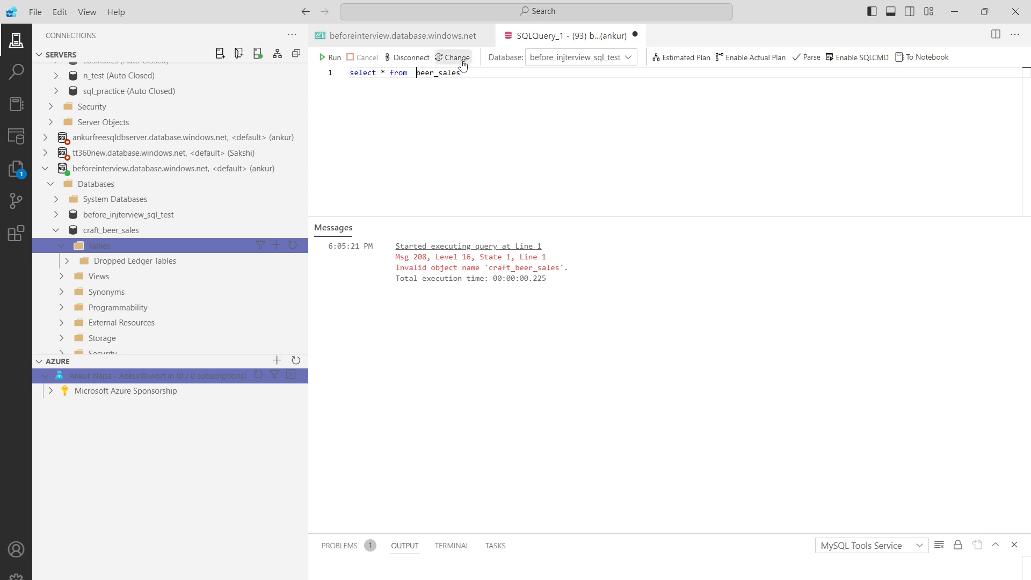
click(571, 57)
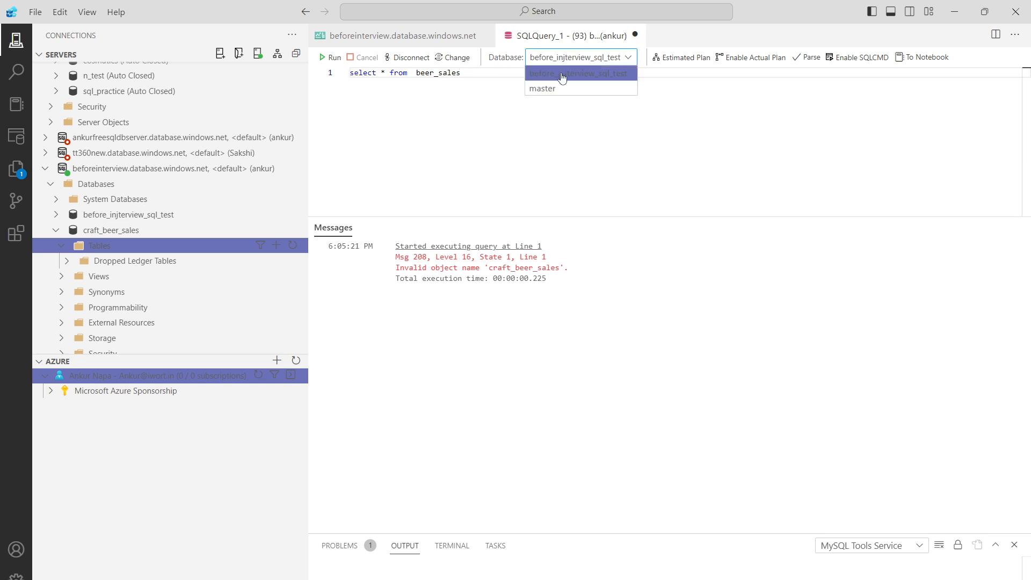
click(561, 75)
drag(484, 75, 350, 72)
click(330, 57)
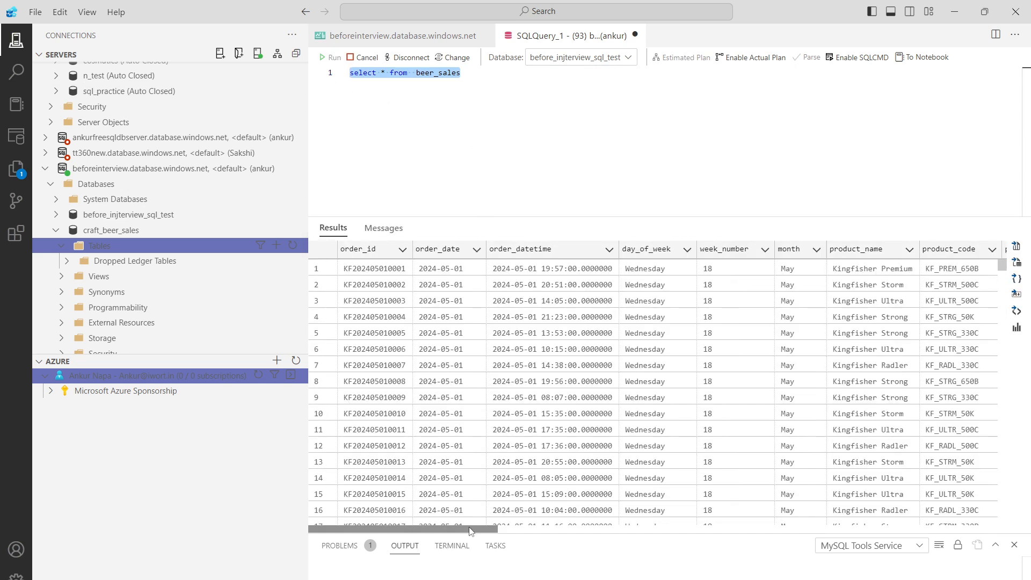
mouse_move(468, 529)
mouse_down()
mouse_move(515, 524)
mouse_move(465, 527)
mouse_up()
Switch to the Azure portal and copy the server name of the before_injterview_sql_test database.
click(507, 579)
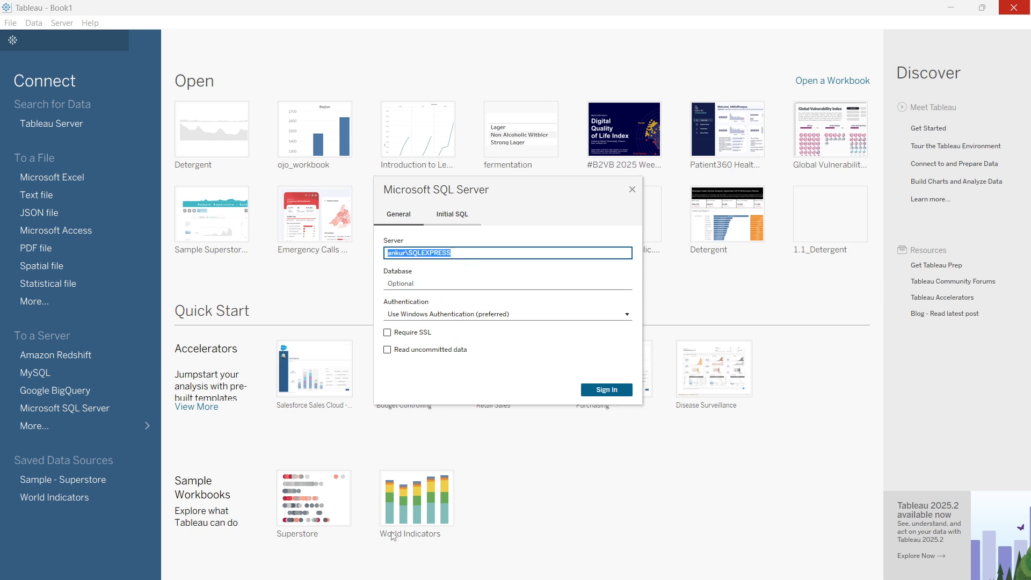
click(301, 579)
click(354, 573)
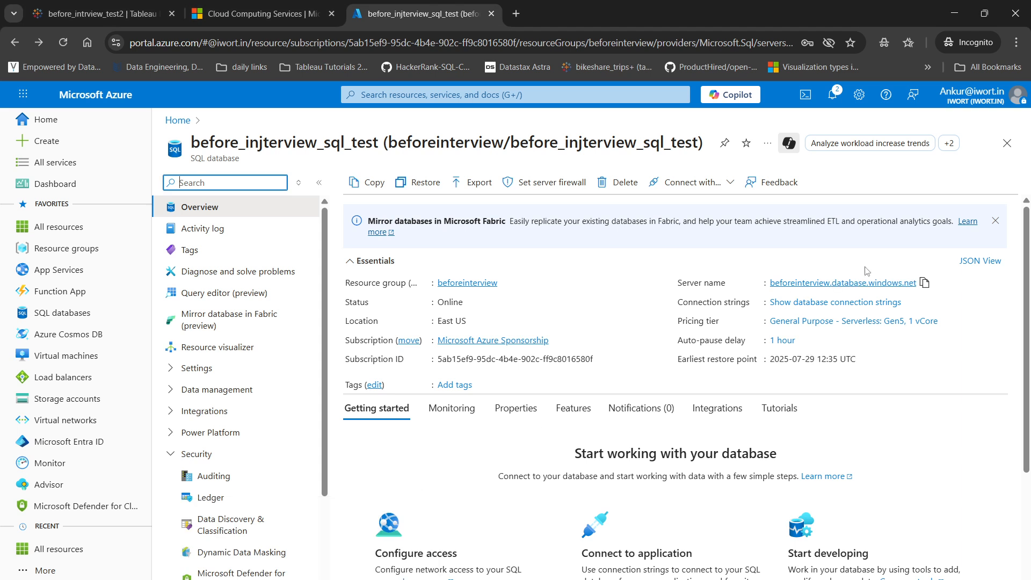
click(924, 285)
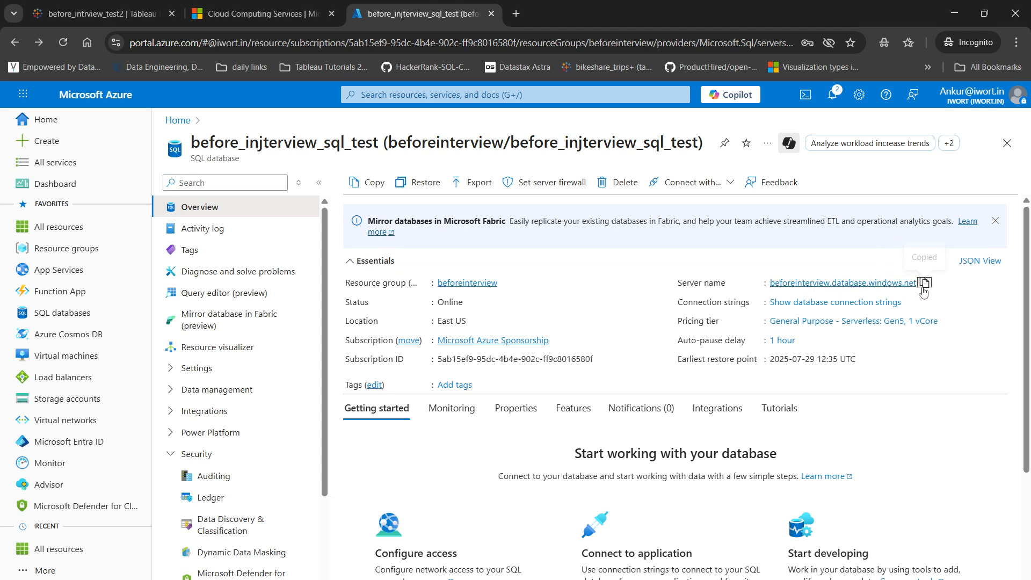
Switch to Tableau and set the Microsoft SQL Server connection's server to beforeinterview.database.windows.net.
key(alt+Tab)
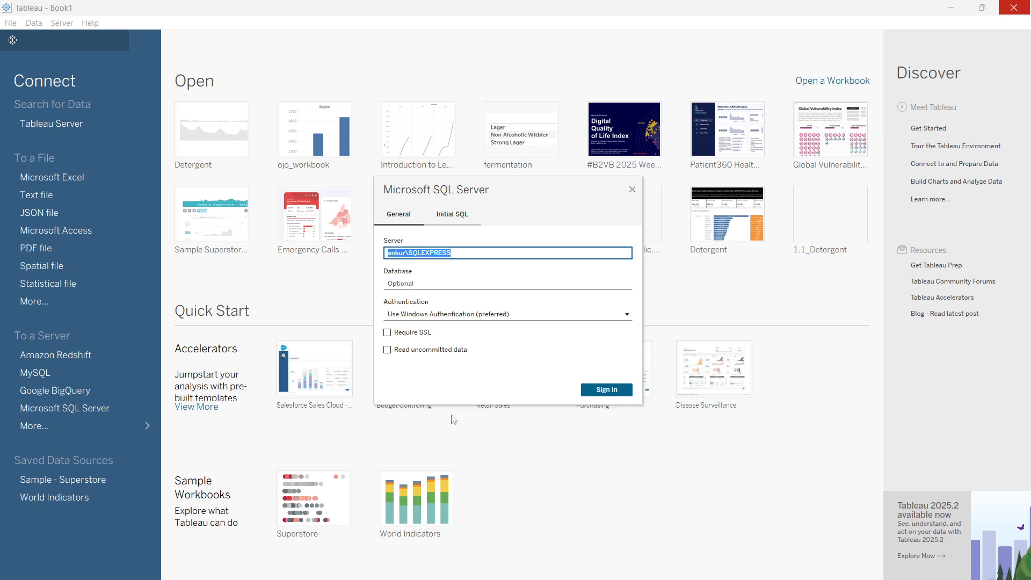
click(465, 254)
drag(463, 254, 377, 255)
key(ctrl+v)
click(416, 285)
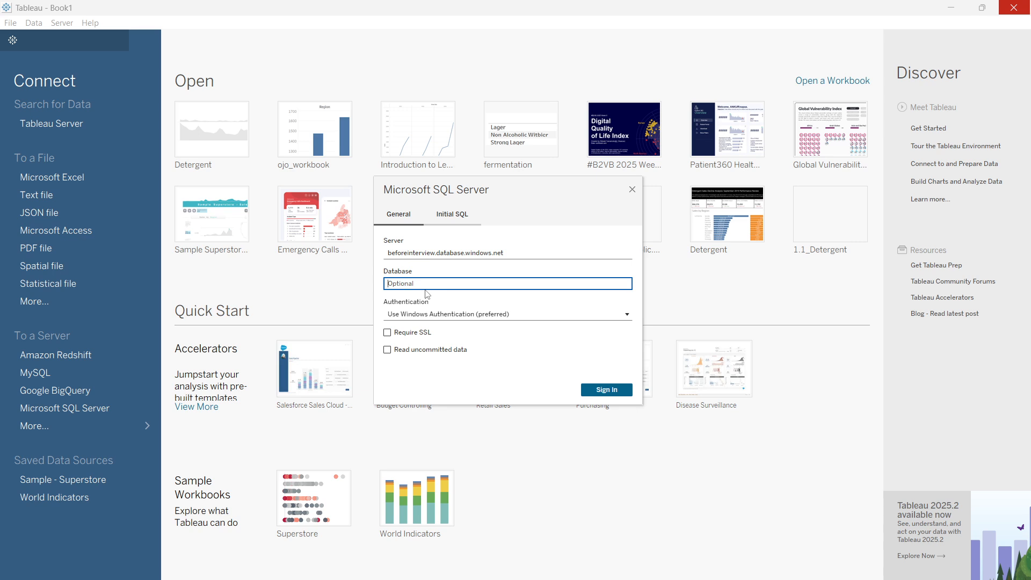
Set authentication to a specific username and password, enter the account's username and password, and sign in.
click(419, 314)
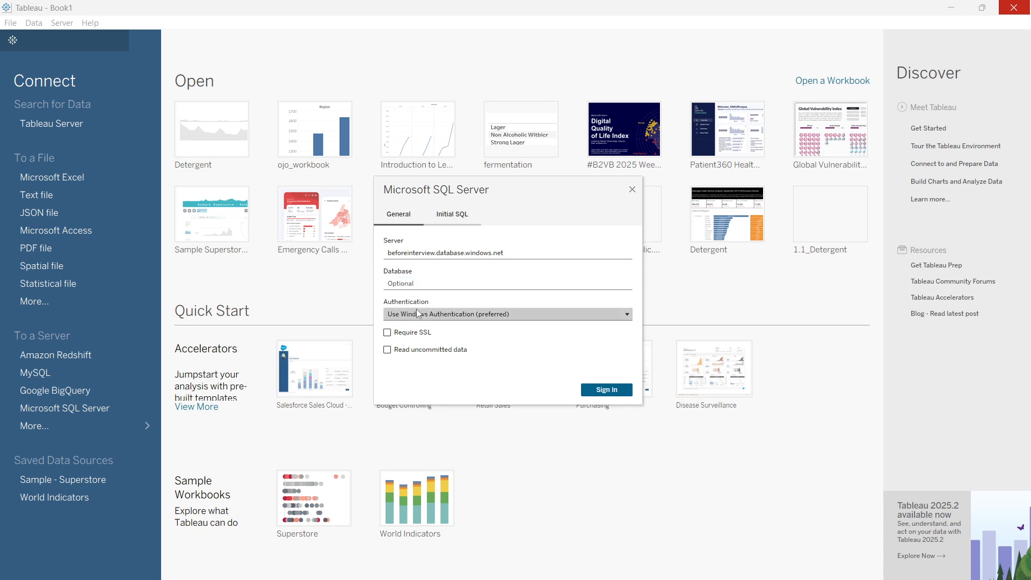
click(422, 343)
click(423, 346)
text(ankur)
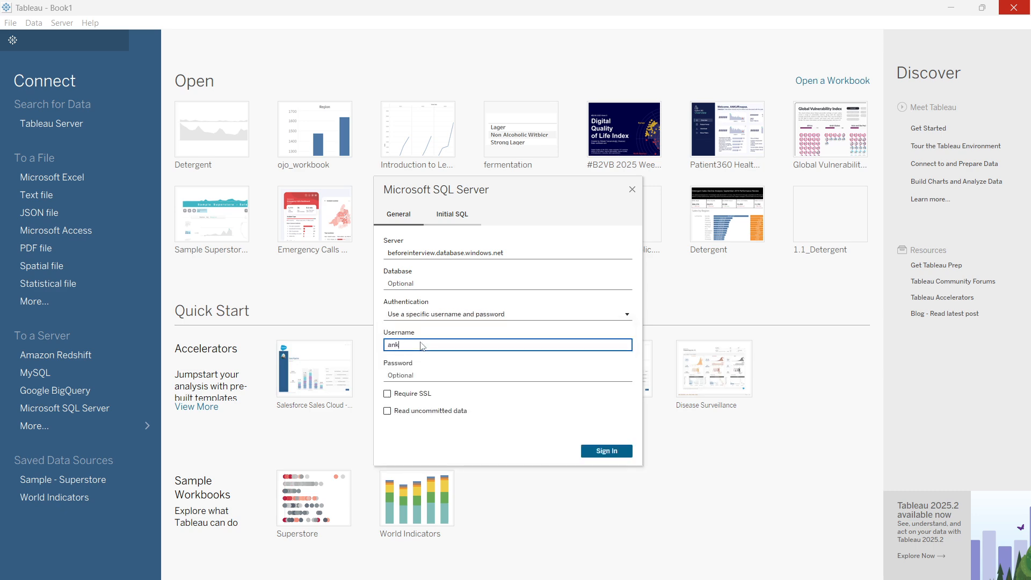
key(Tab)
text(••••••)
key(BackSpace)
key(BackSpace)
key(BackSpace)
key(BackSpace)
key(BackSpace)
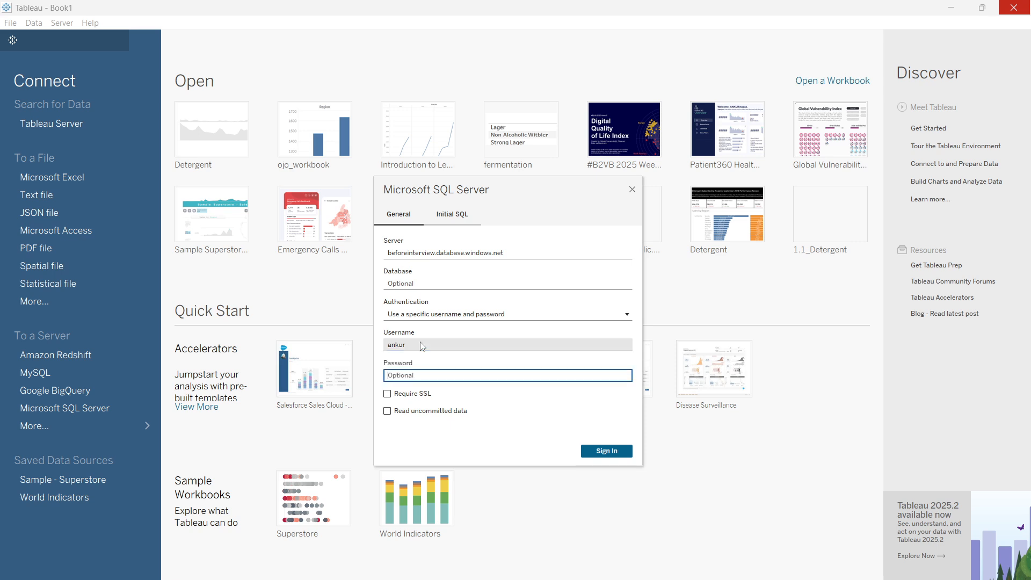
text(••••••••)
click(616, 452)
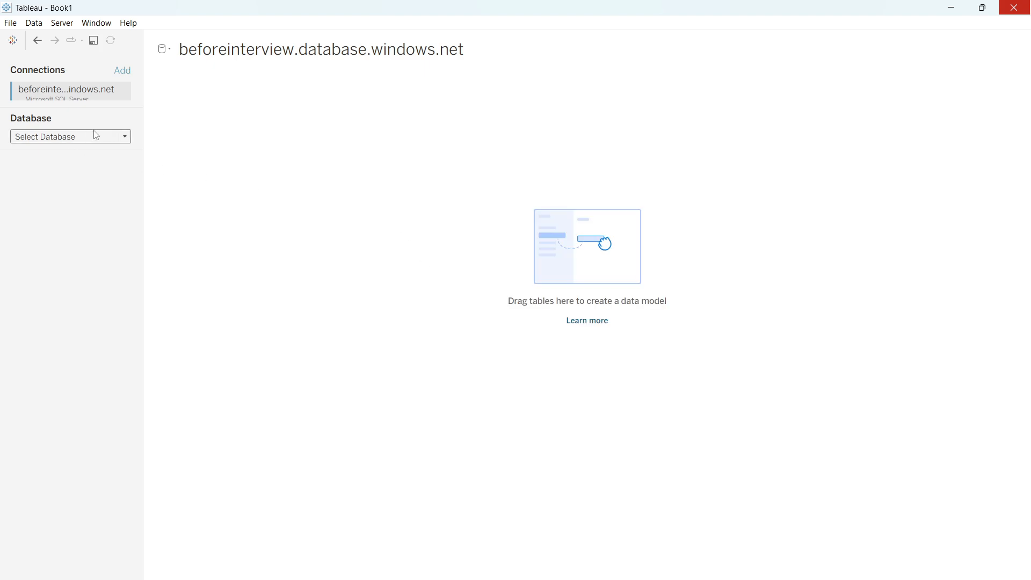
Select craft_beer_sales as the database of the new connection.
click(125, 141)
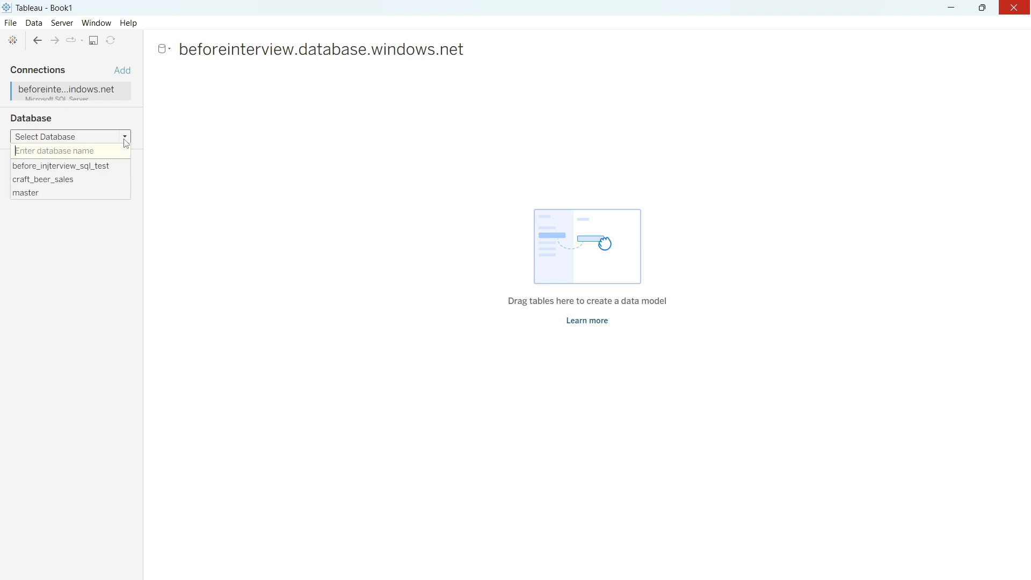
click(71, 185)
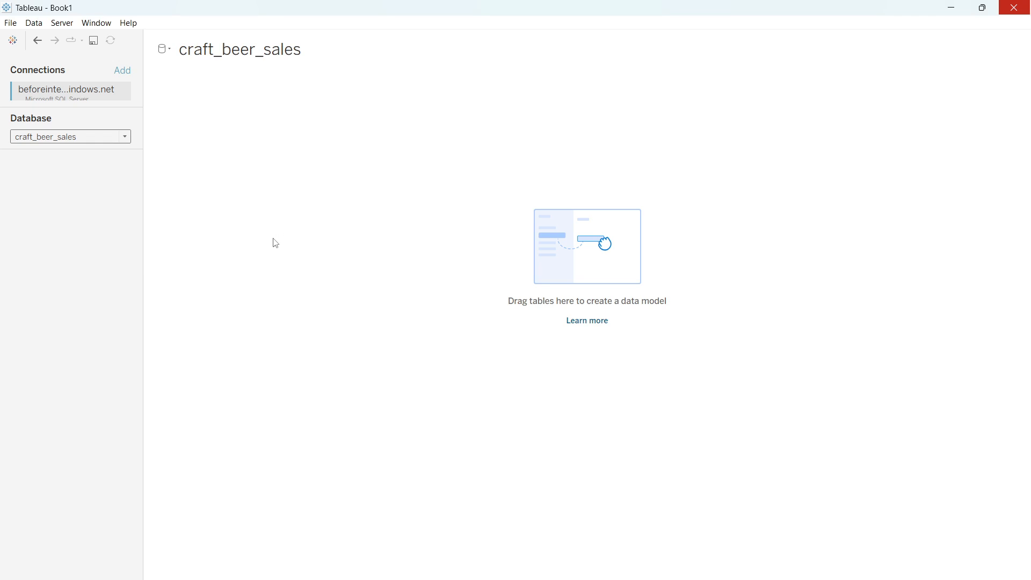
Select the before_injterview_sql_test database, add its beer_sales table to the data model, and load the data preview.
click(125, 138)
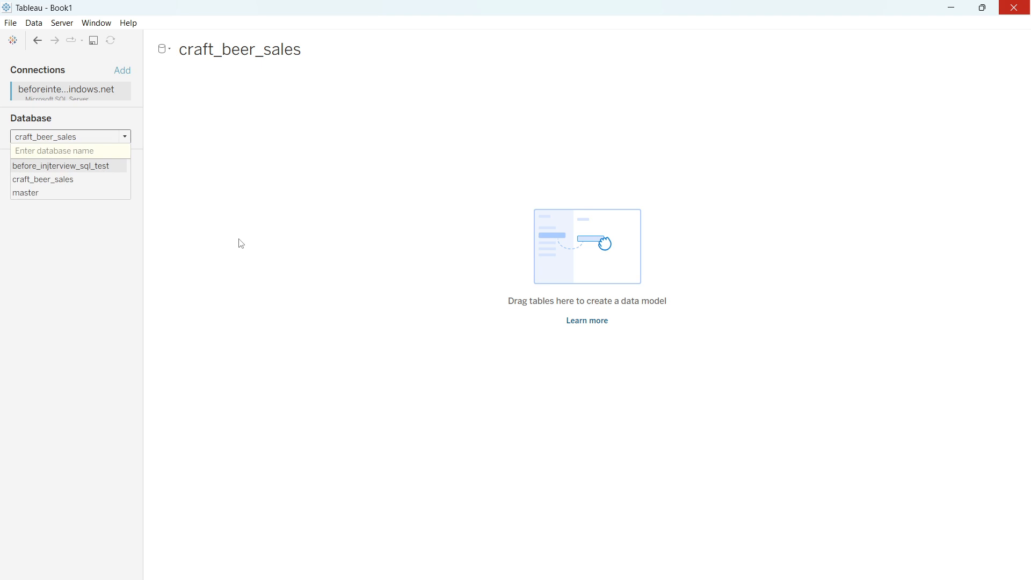
key(Return)
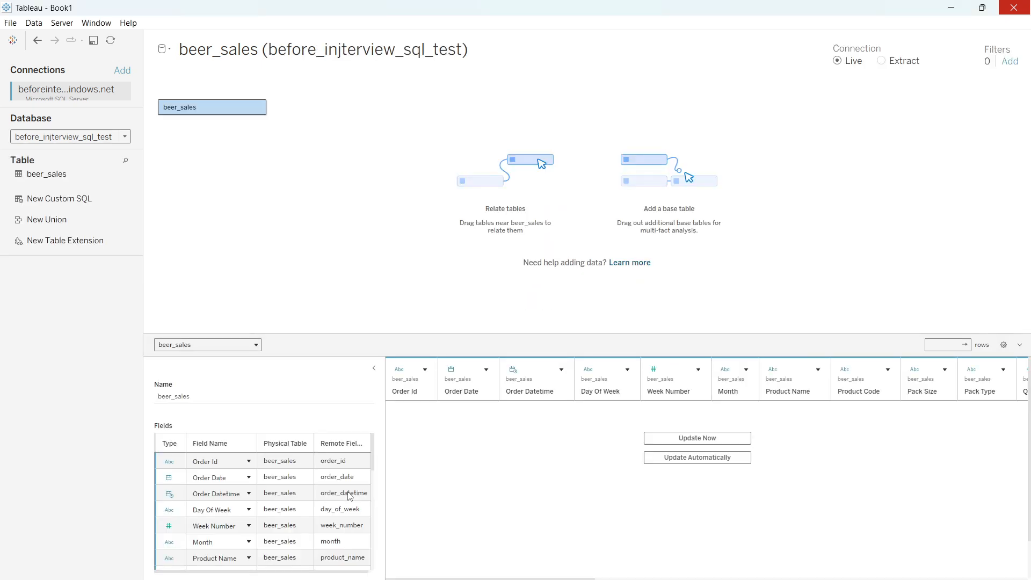
click(693, 438)
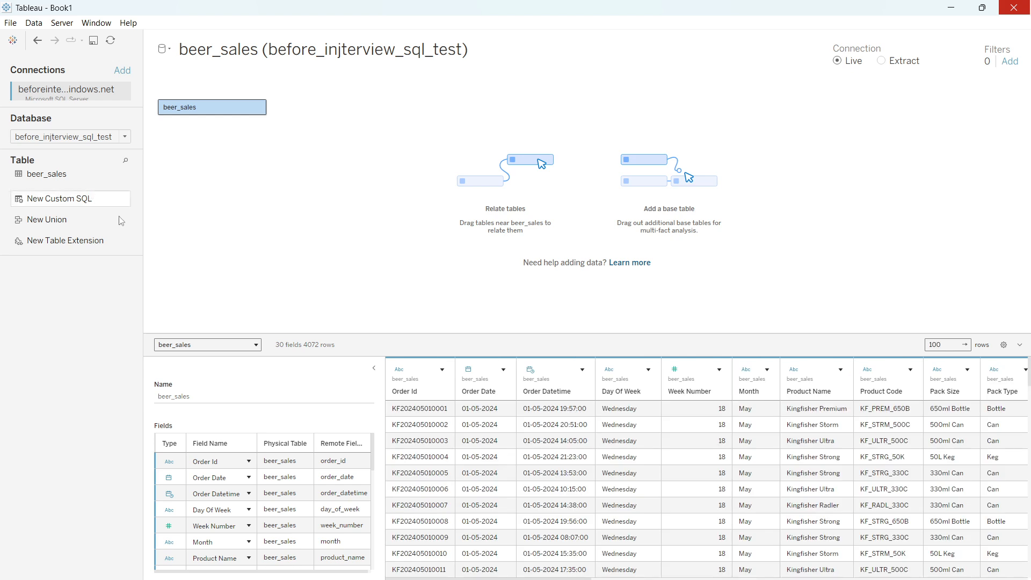
drag(383, 412, 422, 411)
scroll(620, 494, down, 5)
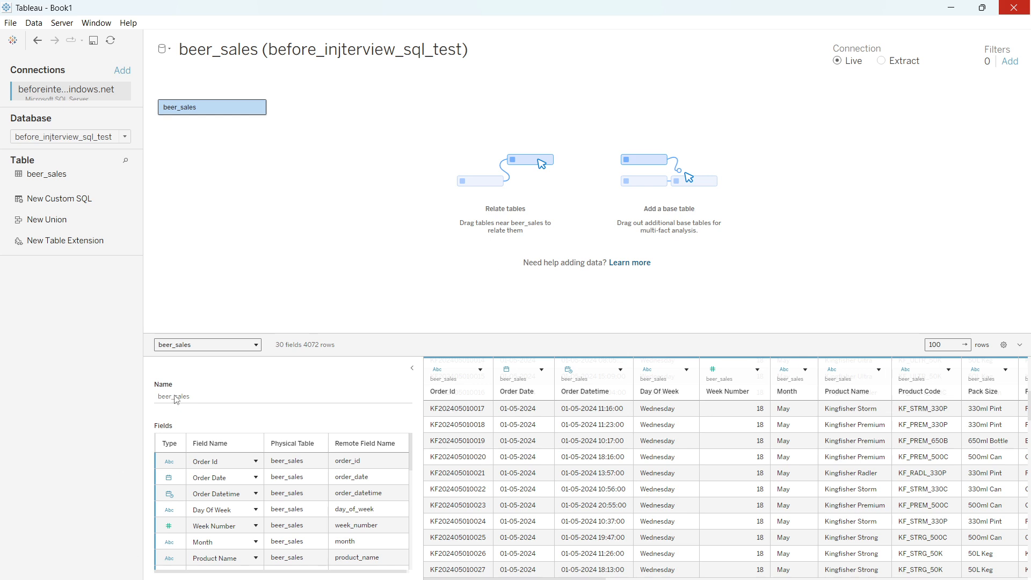
Select the first kingfisher beer sales data source from Sheet 1 and open its data source page.
click(109, 579)
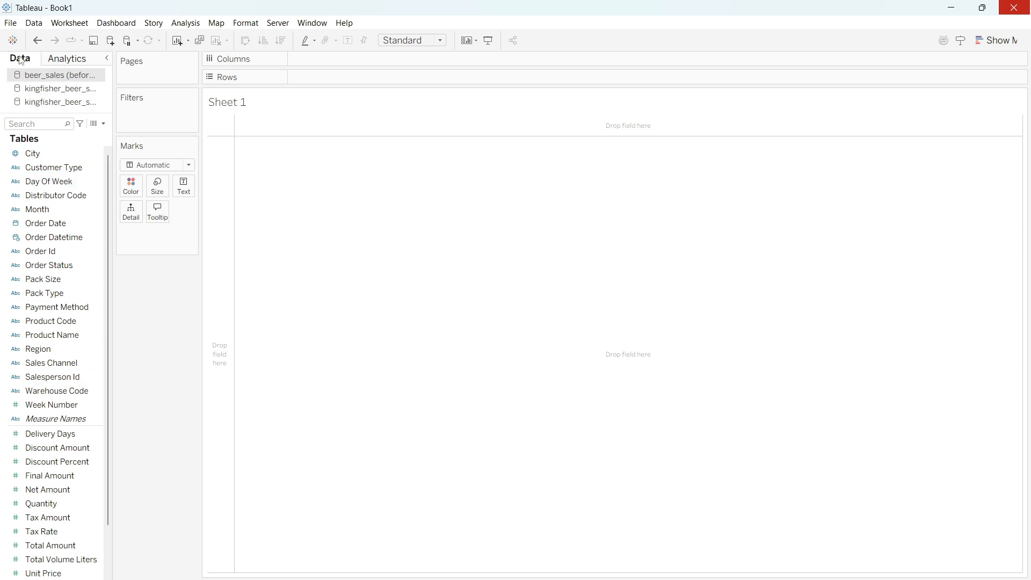
click(60, 91)
right_click(59, 91)
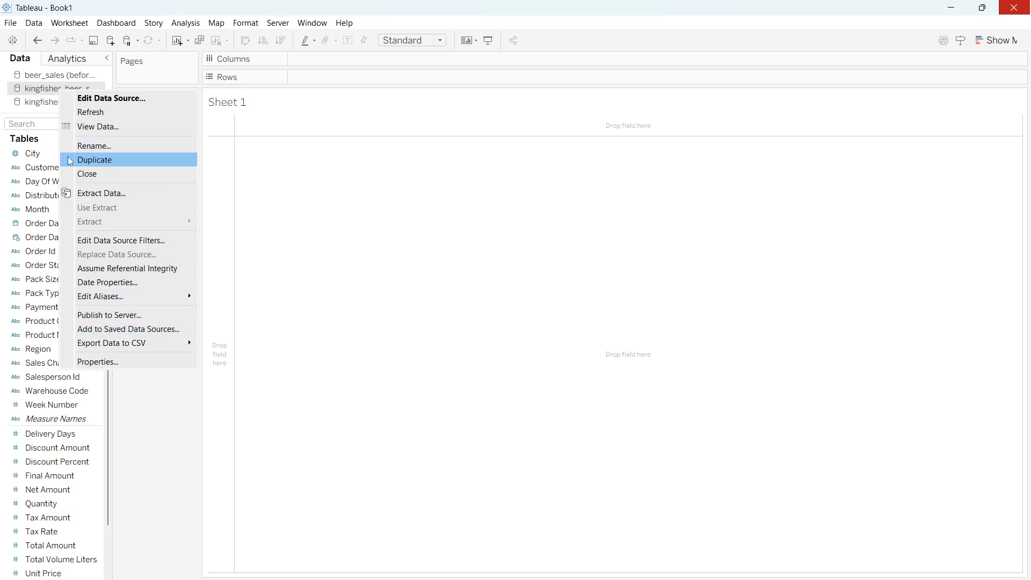
click(15, 107)
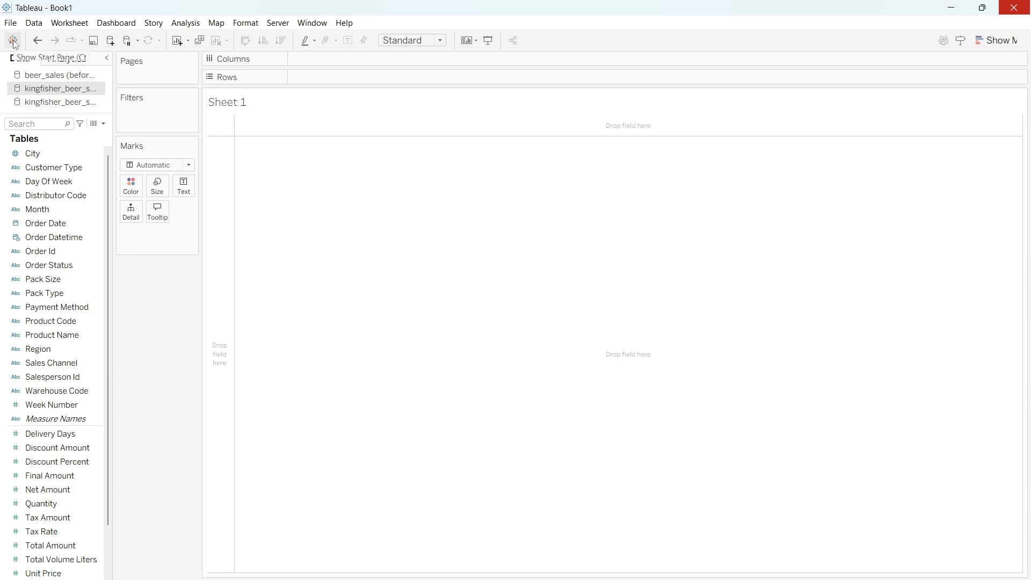
click(27, 579)
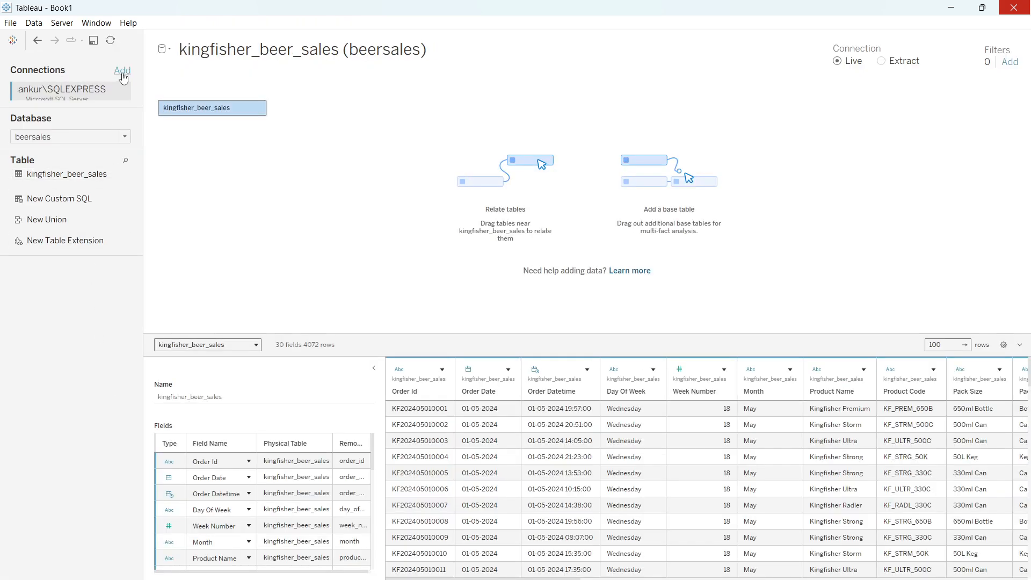
Add a Microsoft SQL Server connection and set its server to the local SQLEXPRESS server name copied from SQL Server Management Studio.
click(122, 71)
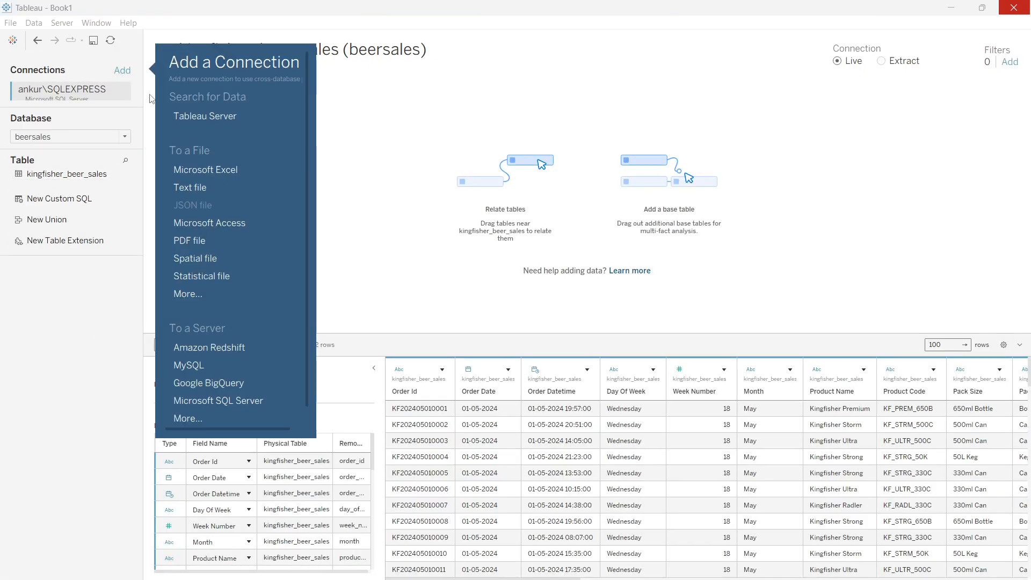
click(237, 401)
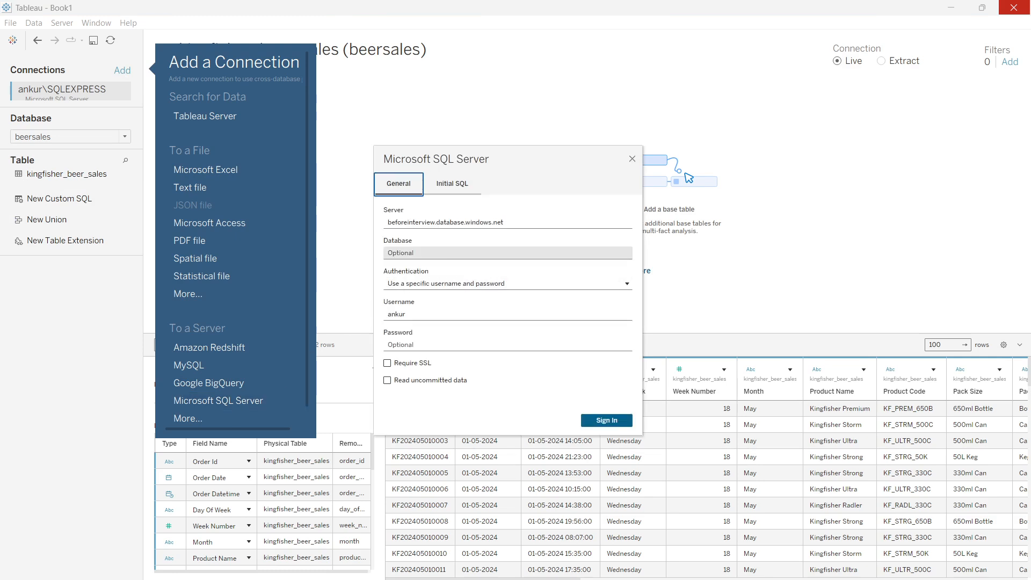
click(457, 223)
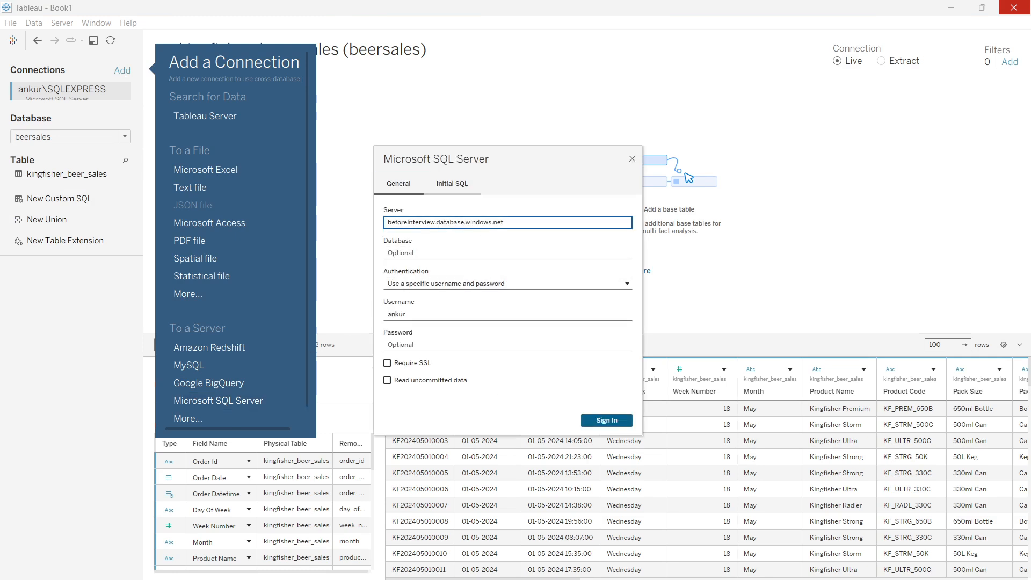
key(alt+Tab)
drag(557, 266, 440, 269)
key(ctrl+c)
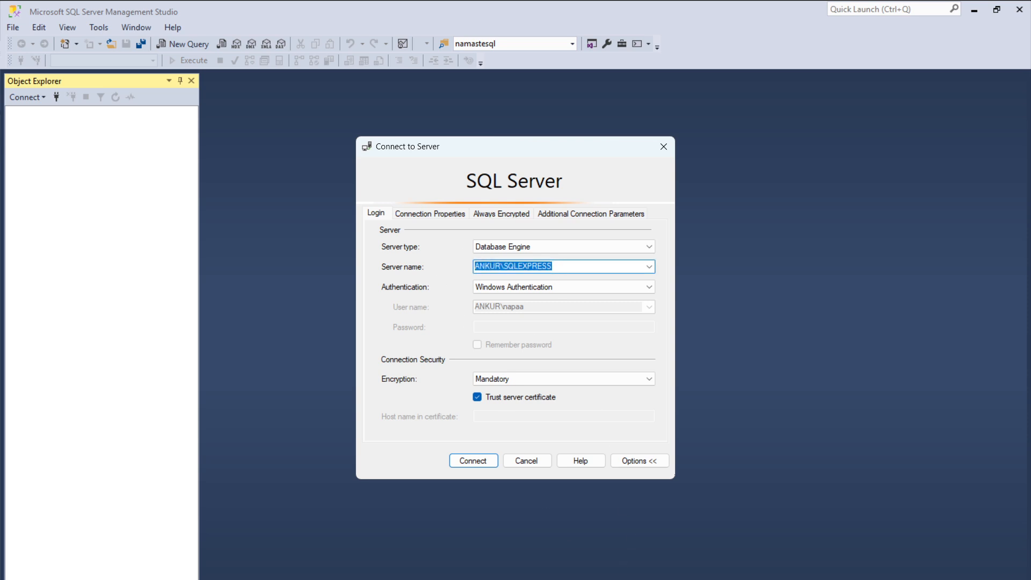
key(alt+Tab)
drag(528, 222, 343, 219)
key(ctrl+v)
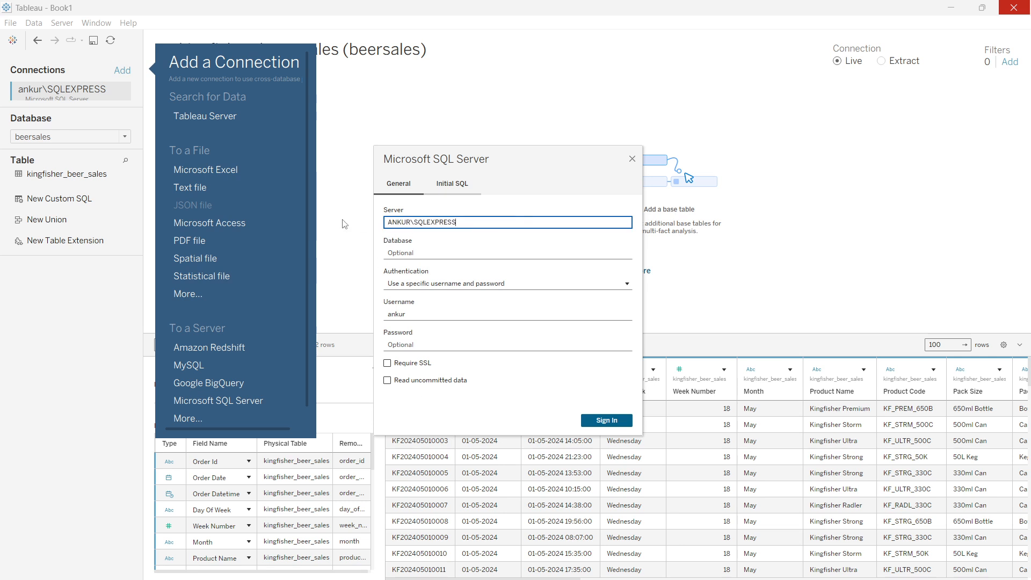
Set the connection's authentication to Use Windows Authentication (preferred) and sign in to the local server.
click(425, 289)
click(442, 297)
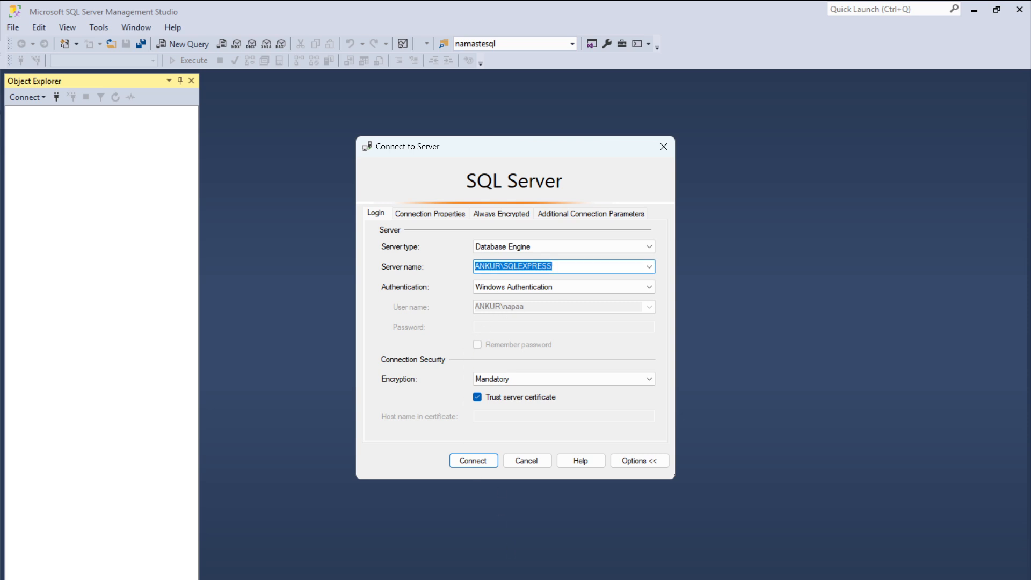
click(509, 578)
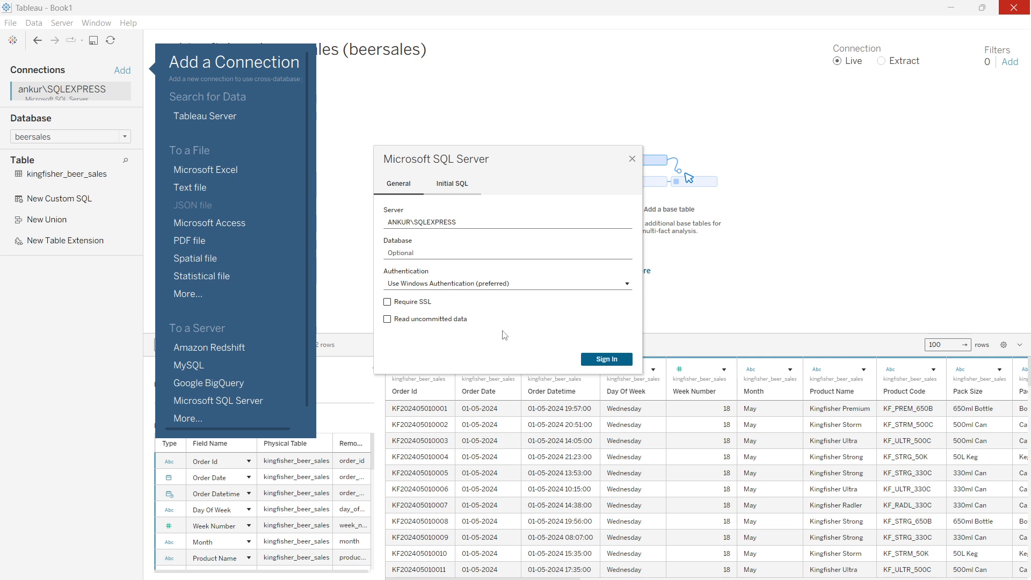
click(602, 360)
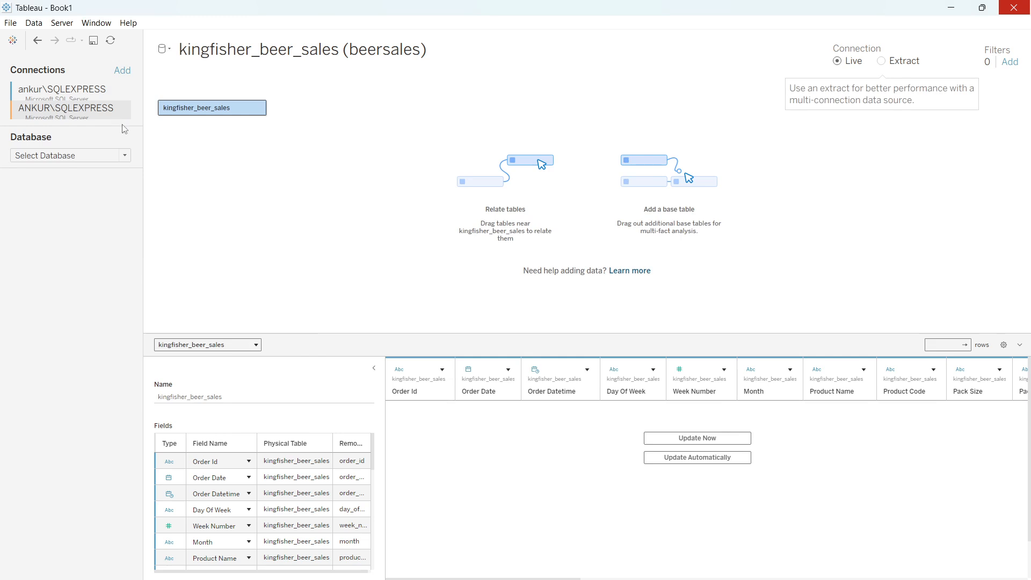
Select the beersales database and add its kingfisher_beer_sales table as a second base table, accepting the cross-database data movement.
click(126, 155)
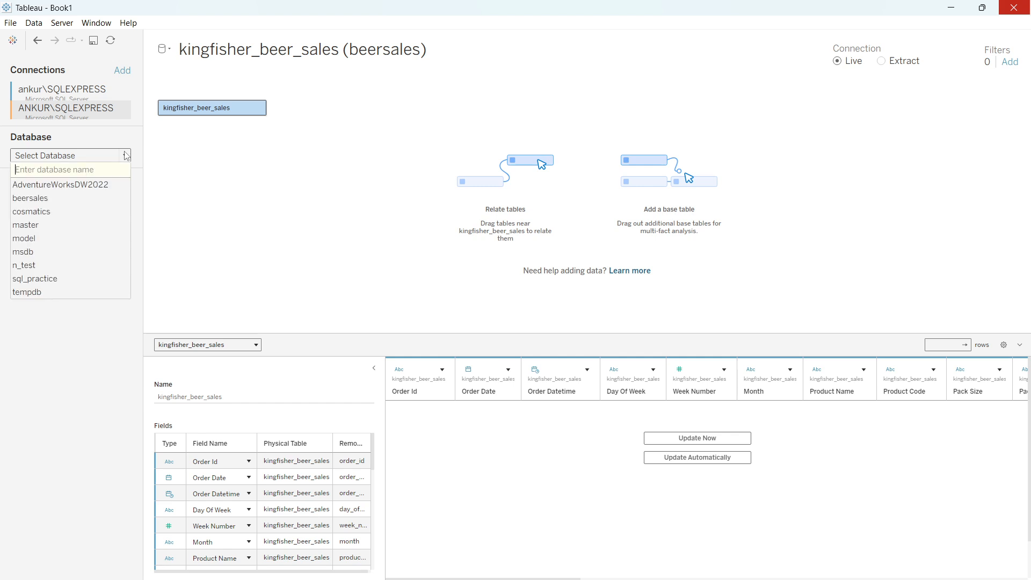
click(41, 199)
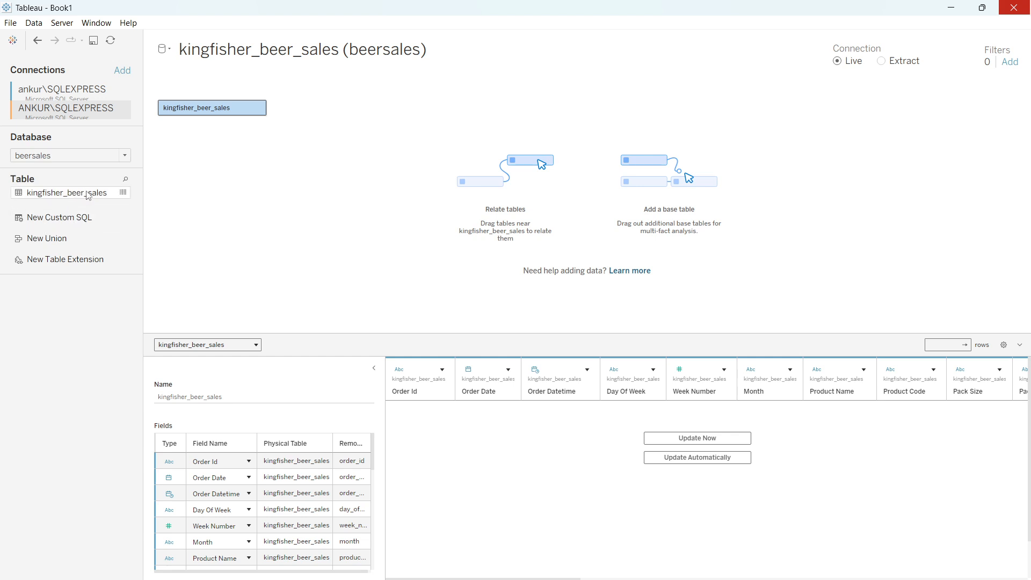
drag(88, 195, 183, 152)
drag(182, 148, 182, 149)
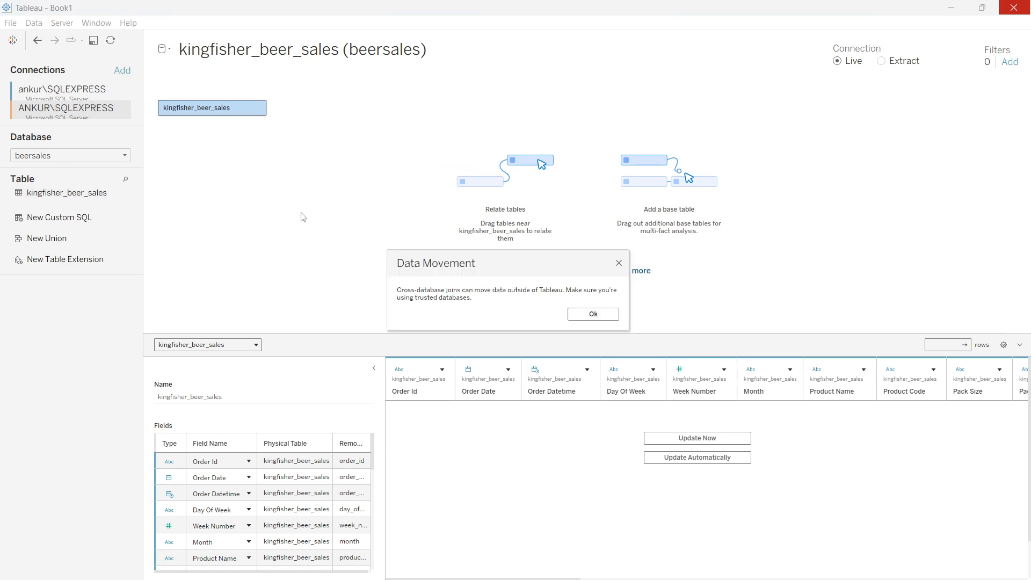
click(573, 317)
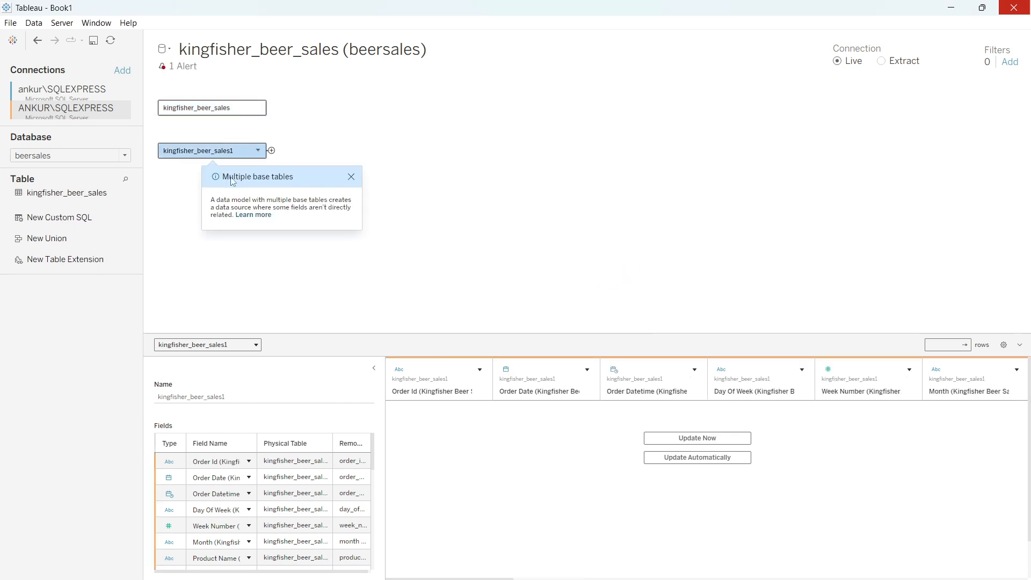
Remove the original kingfisher_beer_sales table from the data model and load the data preview of the newly added table.
drag(209, 108, 76, 347)
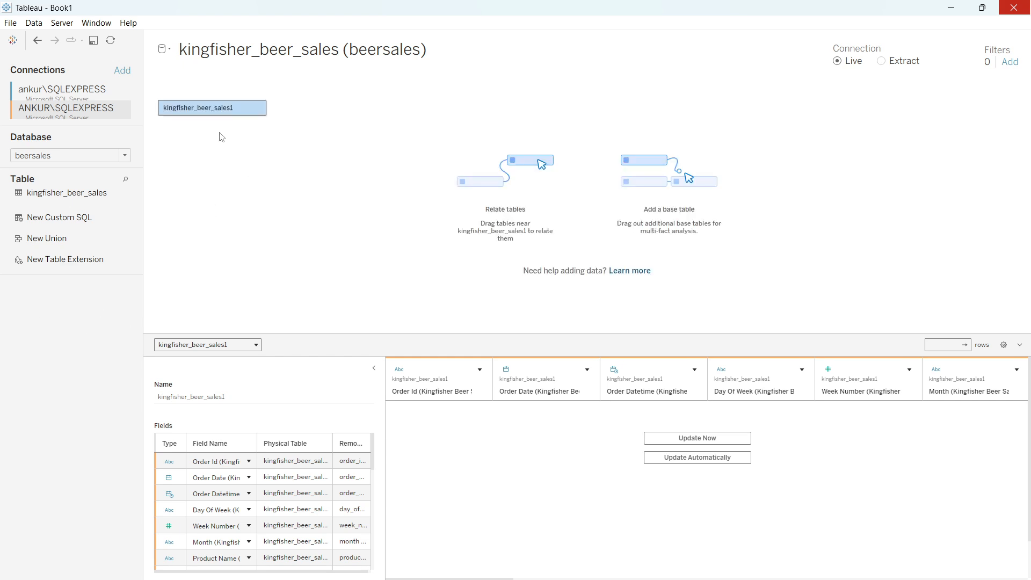
click(699, 439)
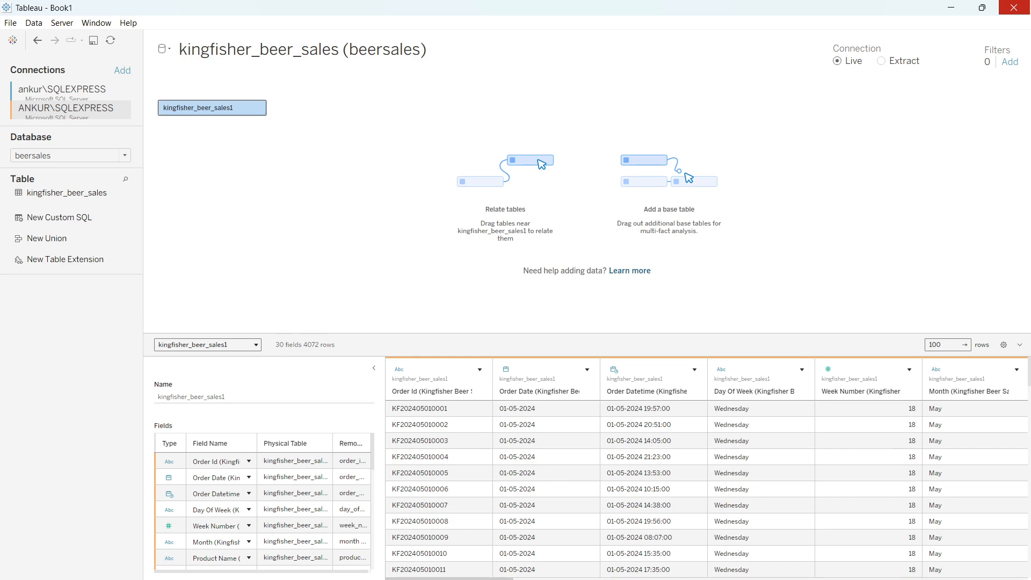
drag(450, 579, 613, 579)
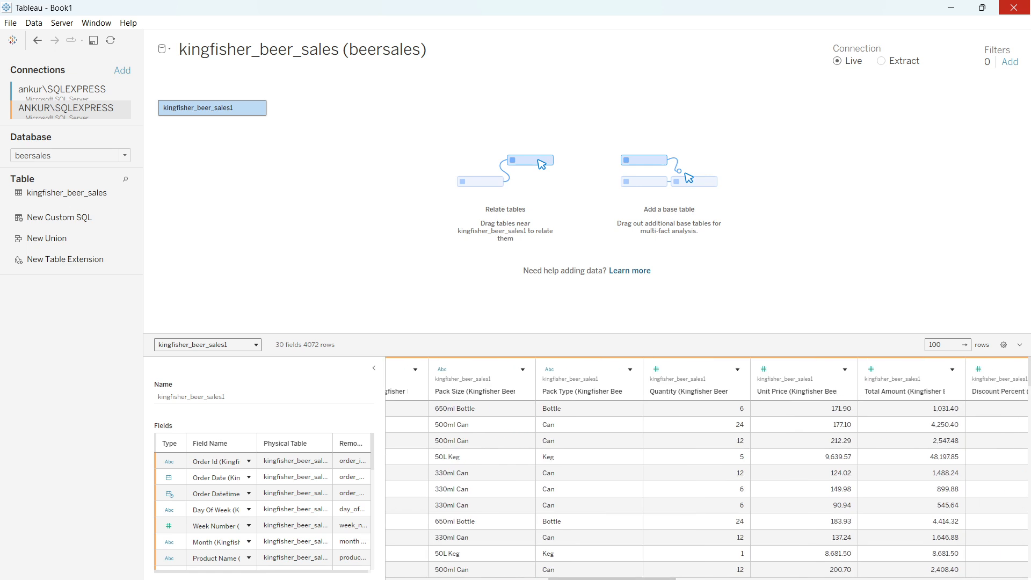